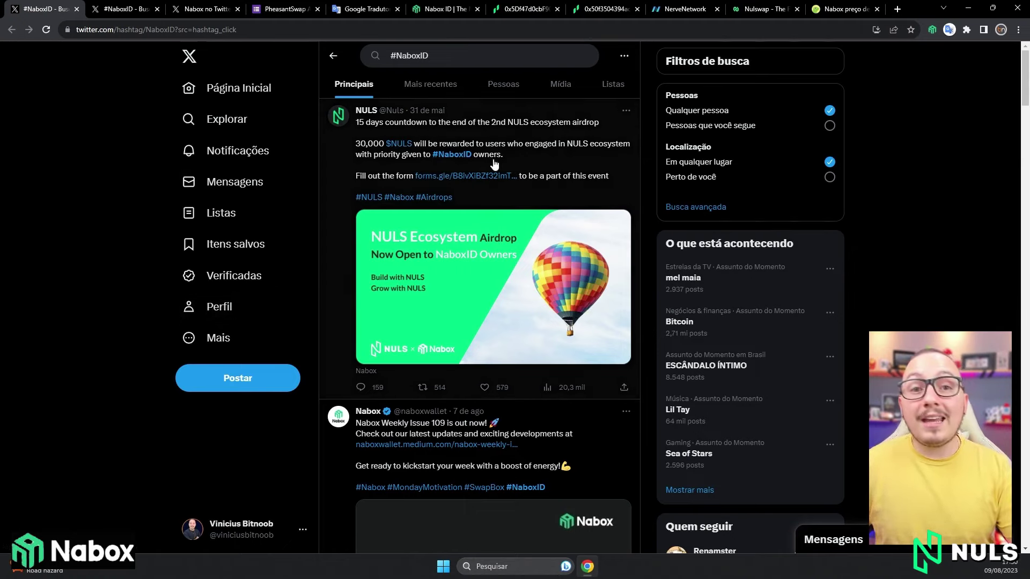
# Switch to the tab showing the 'Mais recentes' feed of #NaboxID posts on X.
pyautogui.hotkey('ctrl', 'Tab')
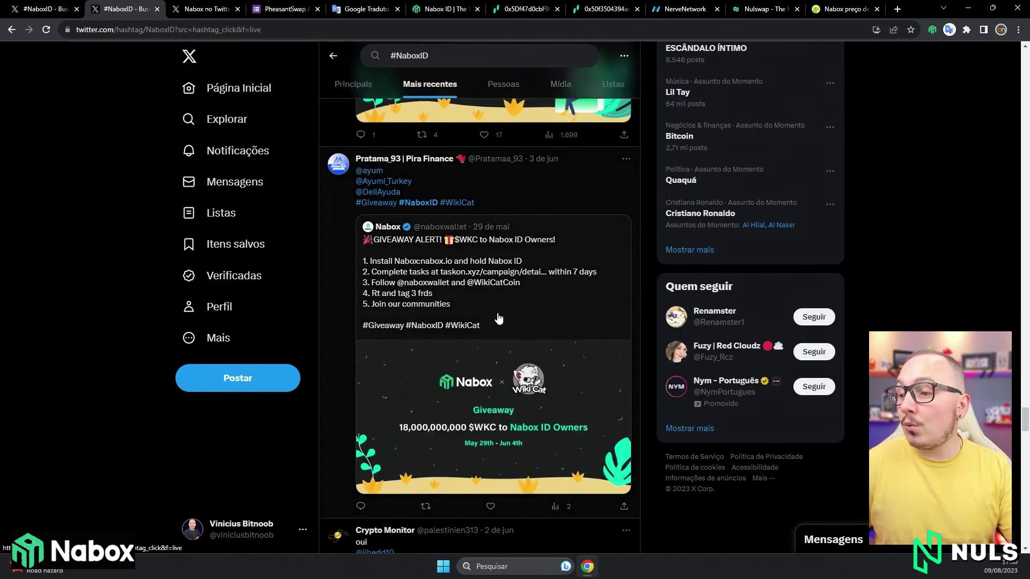
# Open the Nabox post announcing the 10,000,000 $PST PheasantSwap giveaway.
pyautogui.click(188, 5)
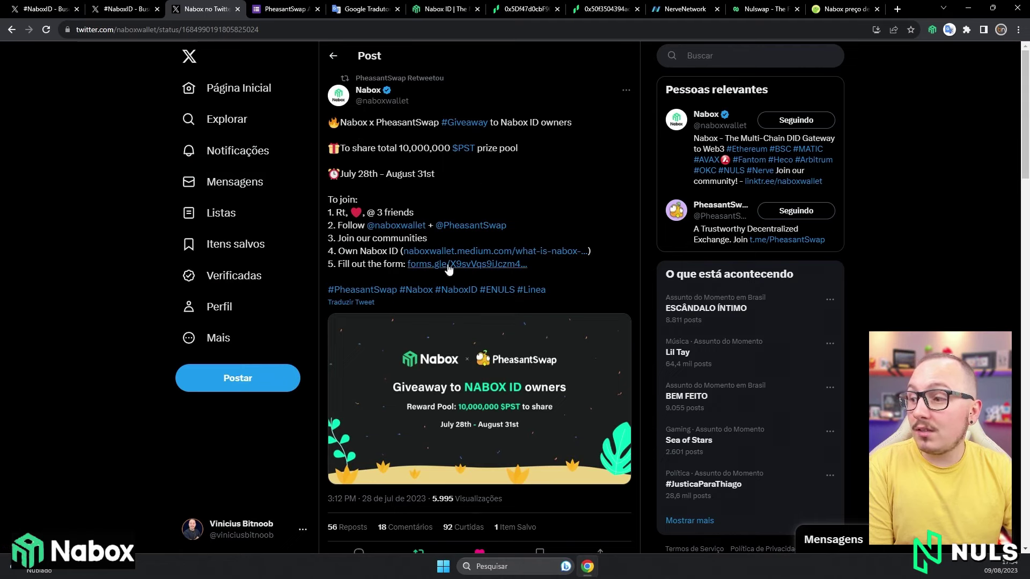
# Review the PheasantSwap airdrop form, then go to the Nabox ID homepage.
pyautogui.click(279, 10)
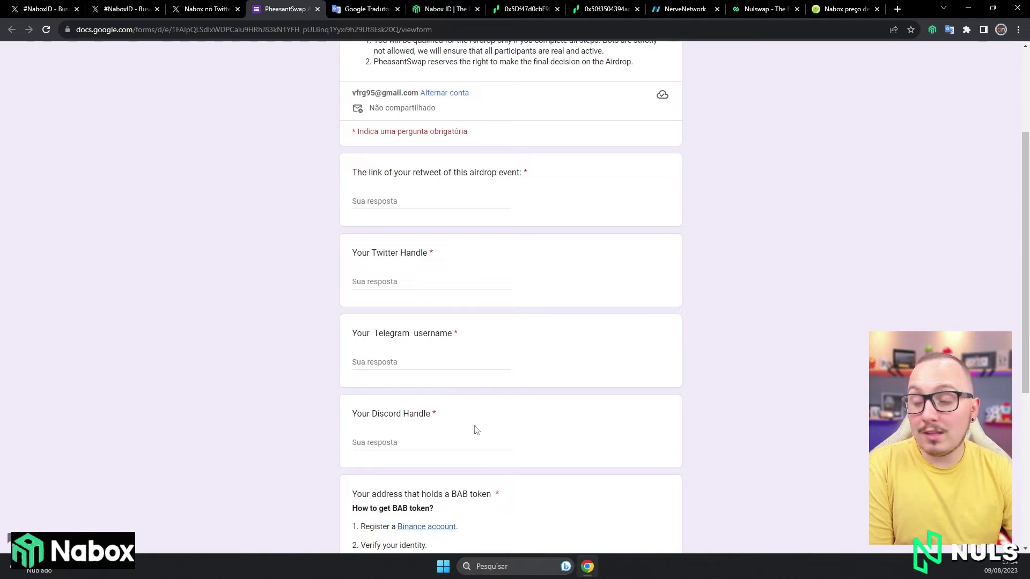
pyautogui.click(441, 9)
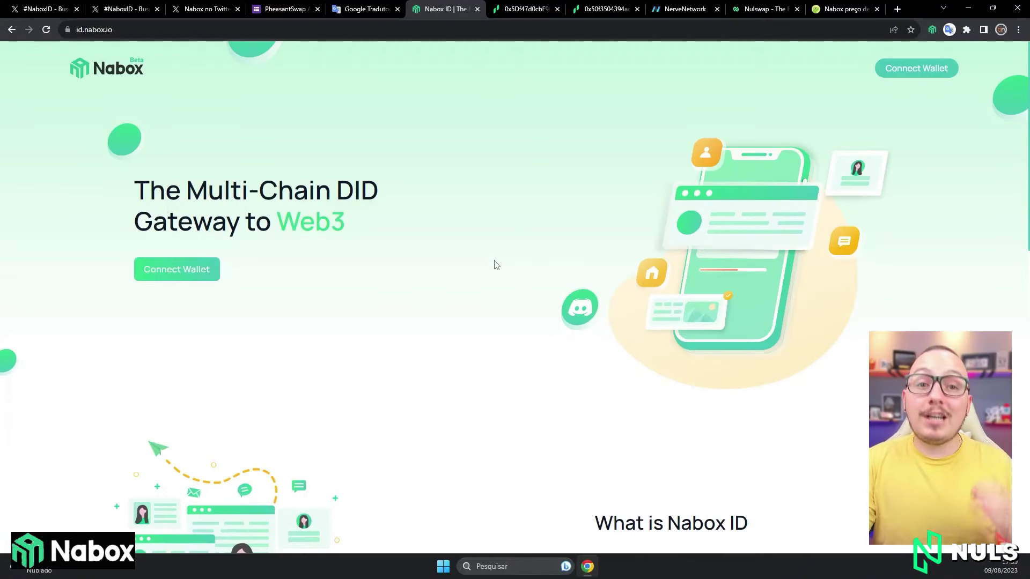
# Connect a Nabox wallet account to Nabox ID through Connect Wallet and approve it.
pyautogui.click(135, 29)
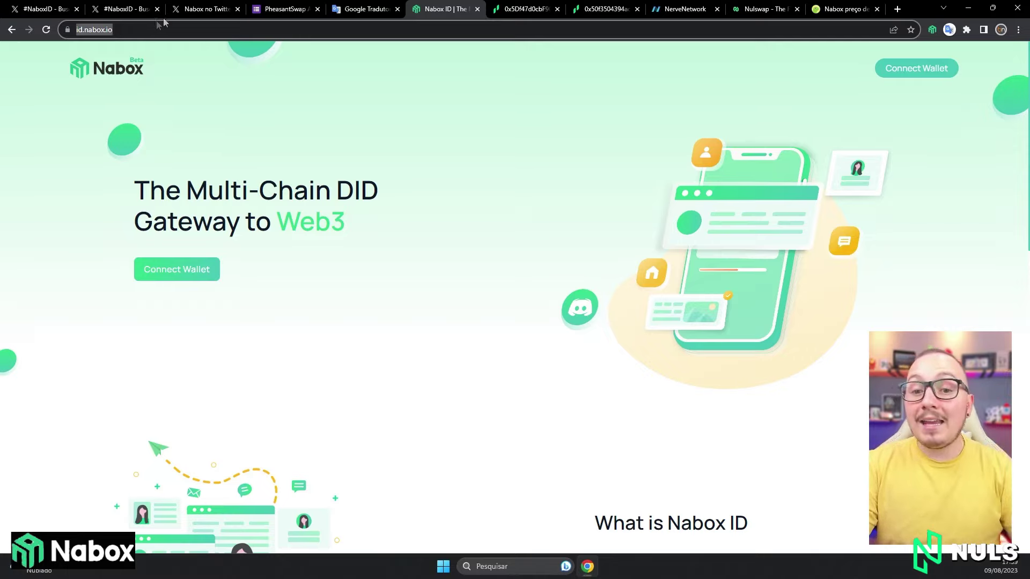
pyautogui.click(171, 271)
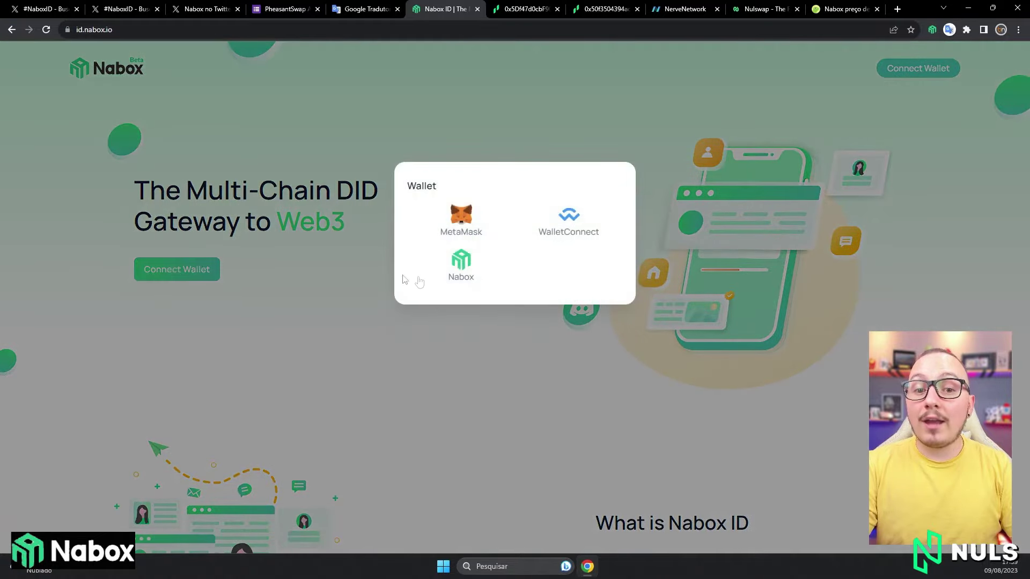
pyautogui.click(460, 263)
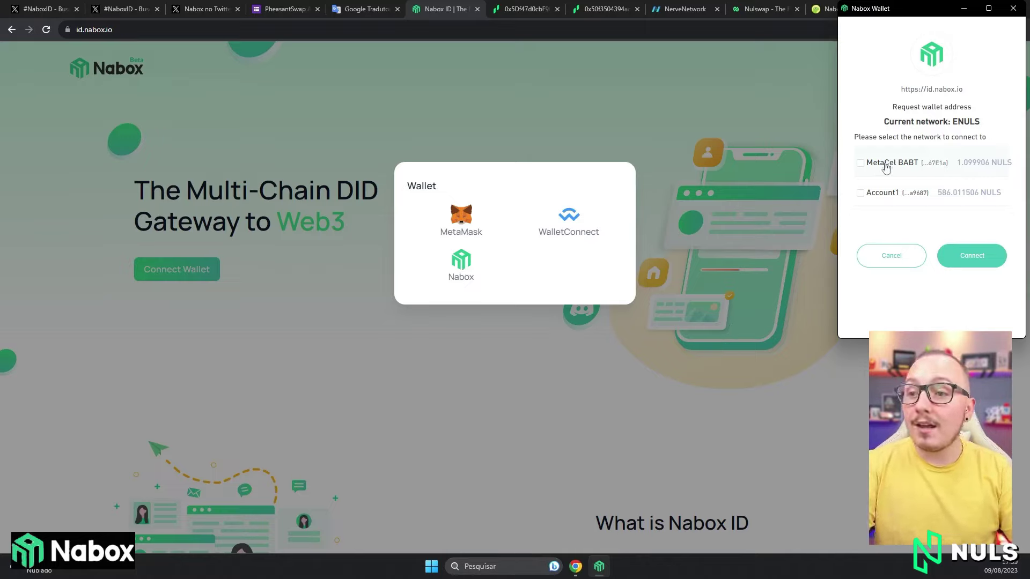
pyautogui.click(972, 255)
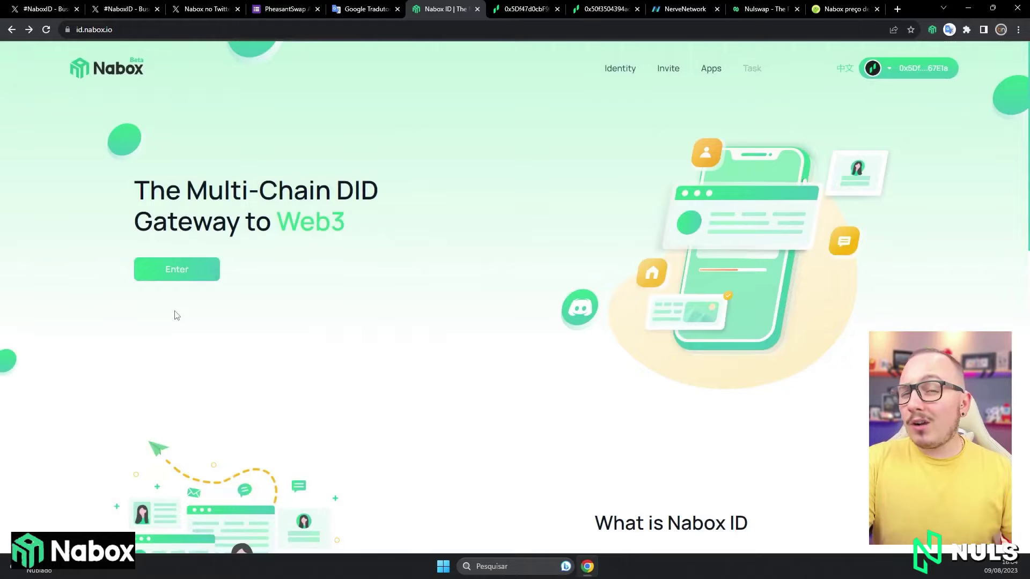
# Start Create Nabox ID and fill in the inviter ID and a new ID name.
pyautogui.click(145, 279)
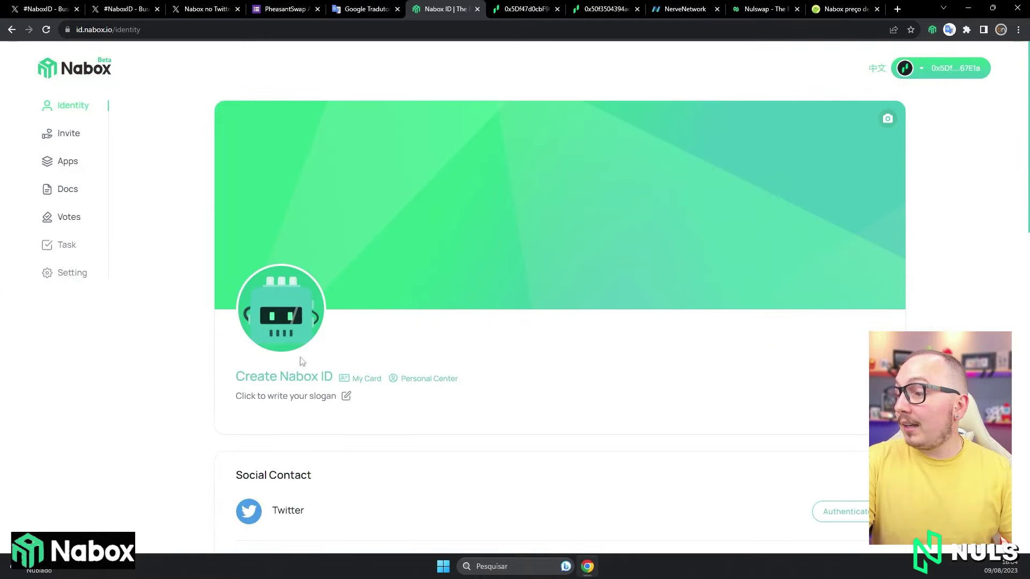
pyautogui.click(296, 380)
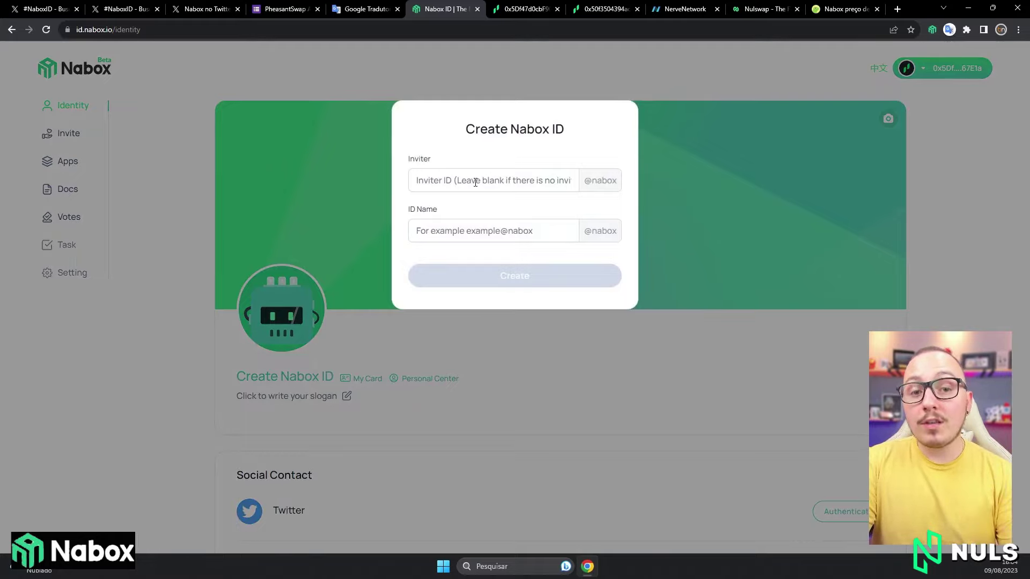
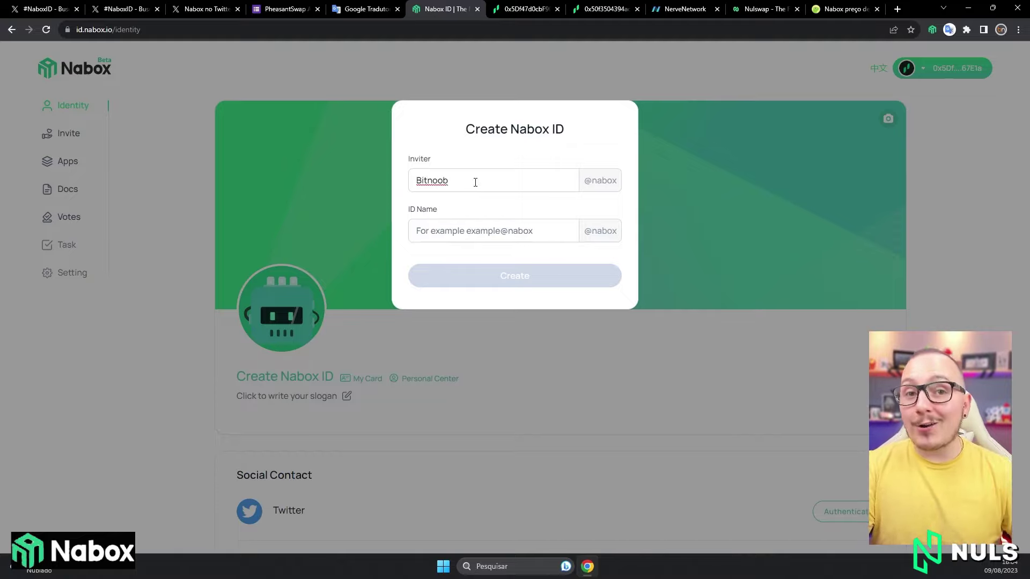
pyautogui.click(487, 221)
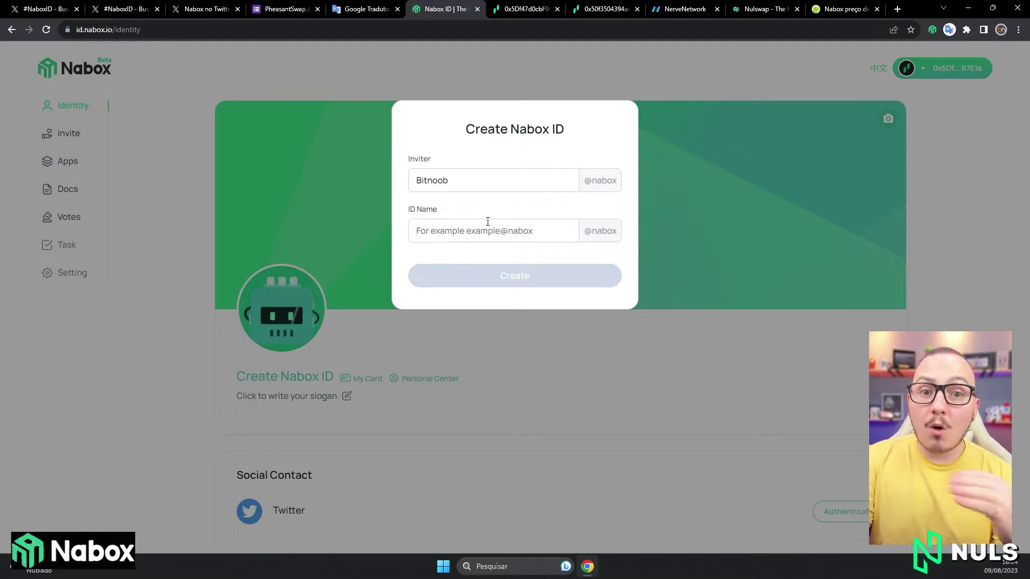
pyautogui.write('a')
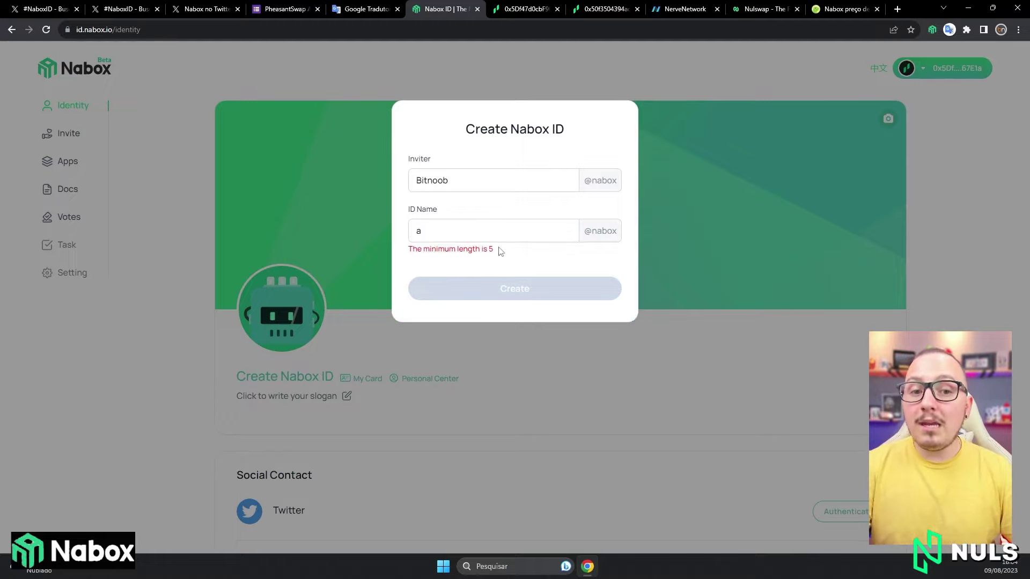
pyautogui.press('BackSpace')
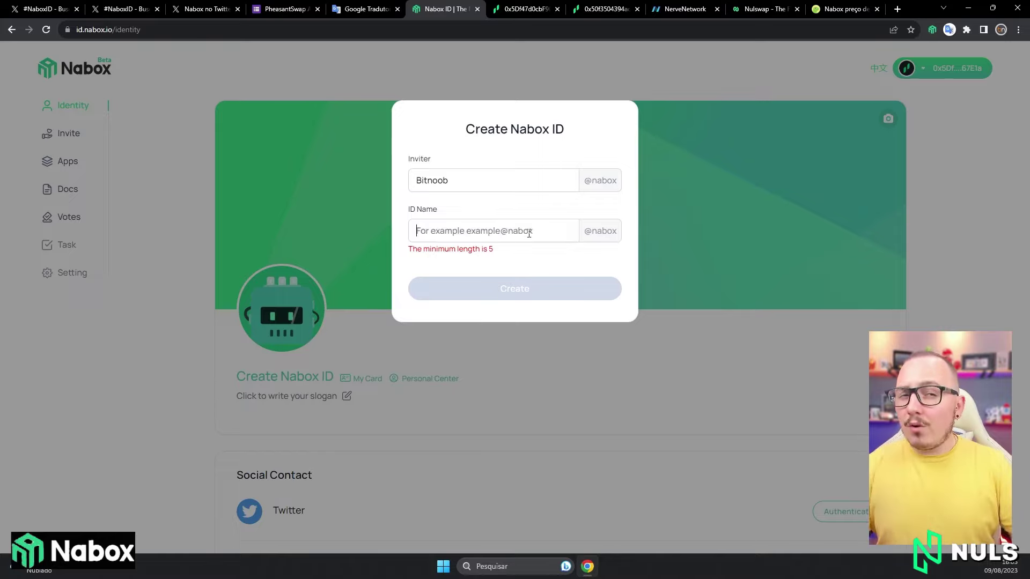
pyautogui.write('Vinicius')
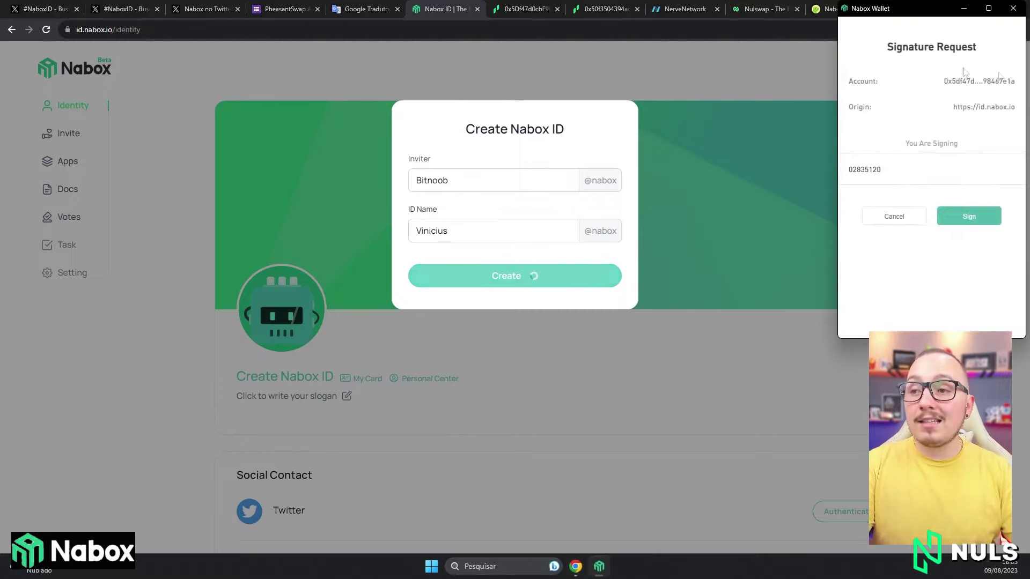
# Sign the registration request and select the 3,000,000 NABOX registration fee.
pyautogui.click(977, 222)
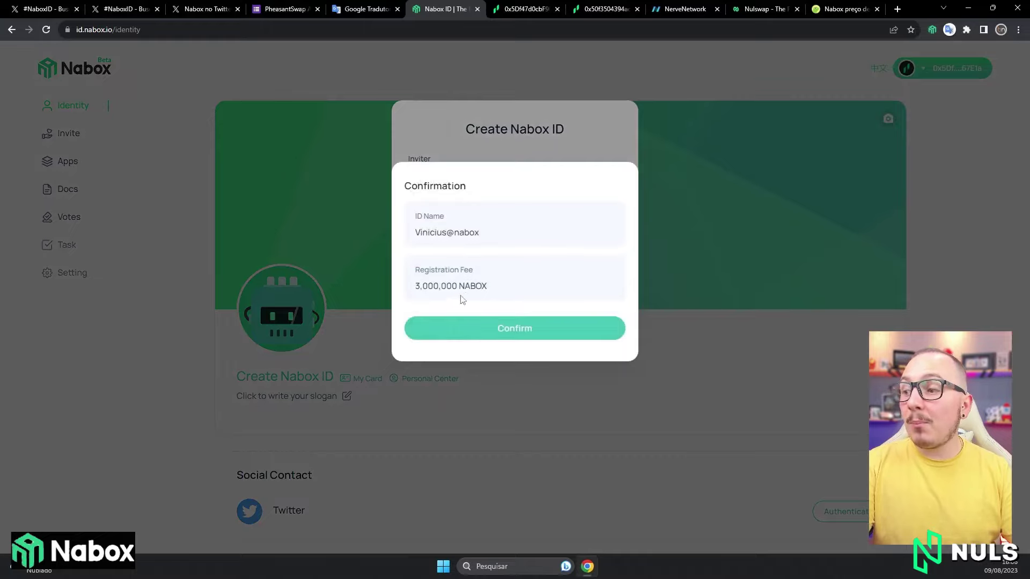
pyautogui.moveTo(496, 293); pyautogui.dragTo(423, 290)
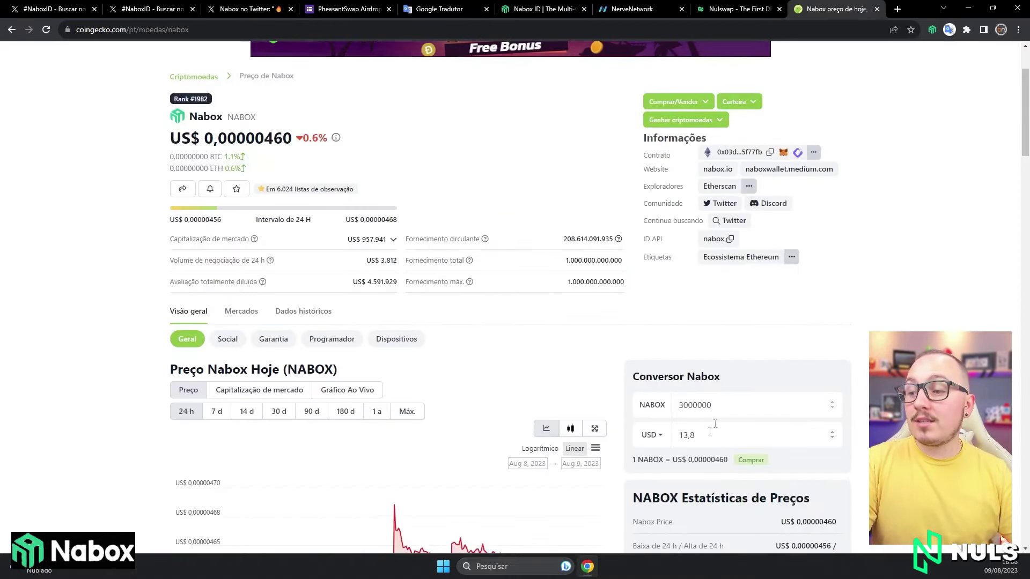
# Check CoinGecko's converter value of about 13,8 USD for 3,000,000 NABOX.
pyautogui.click(748, 429)
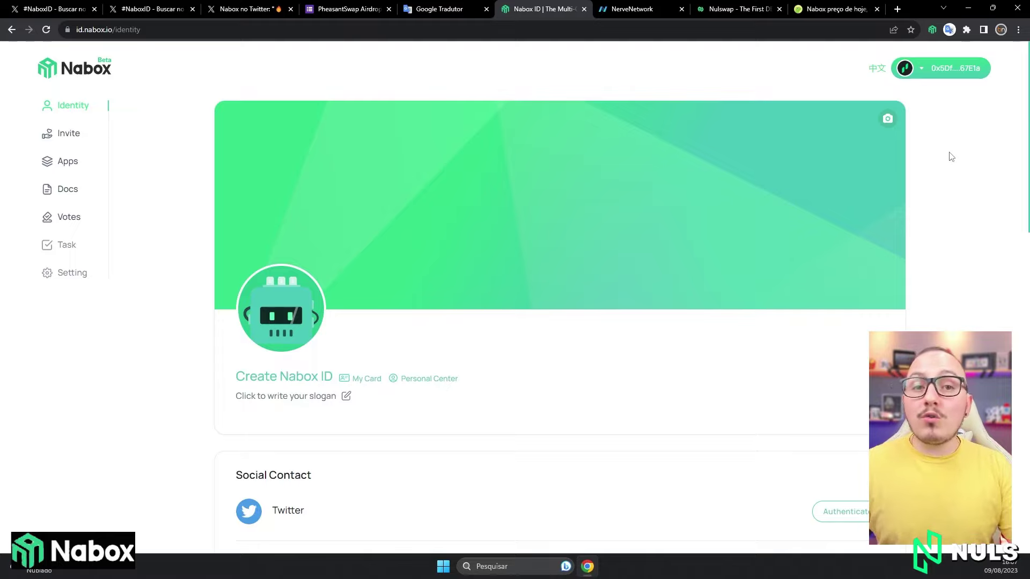
# Check the wallet's 0 NABOX balance and look through the site's network list.
pyautogui.click(932, 30)
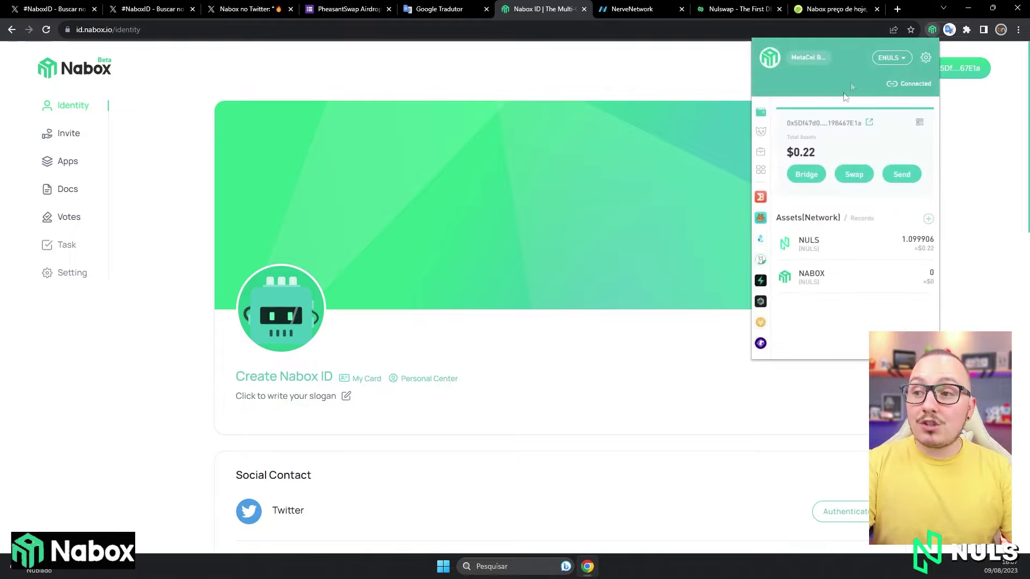
pyautogui.press('Escape')
pyautogui.click(905, 68)
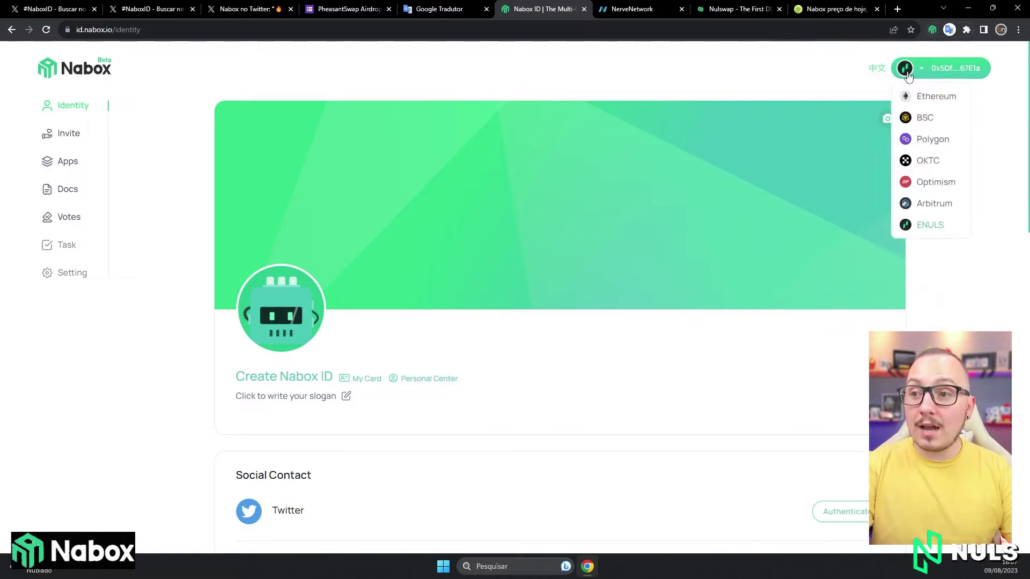
pyautogui.click(927, 228)
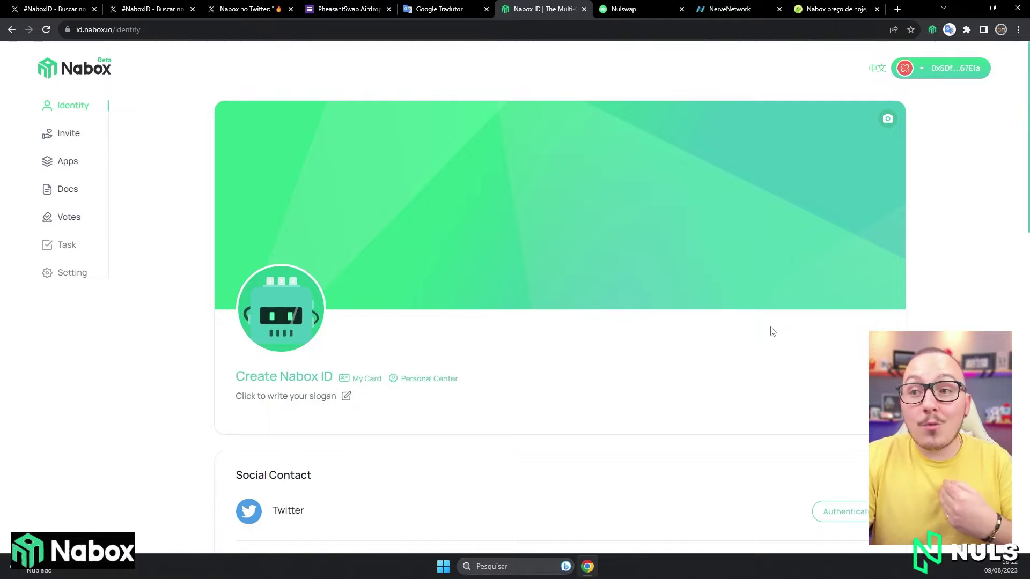
# Launch the Nulswap app, connect the Nabox wallet, and search 'nab' for the receive token.
pyautogui.click(631, 7)
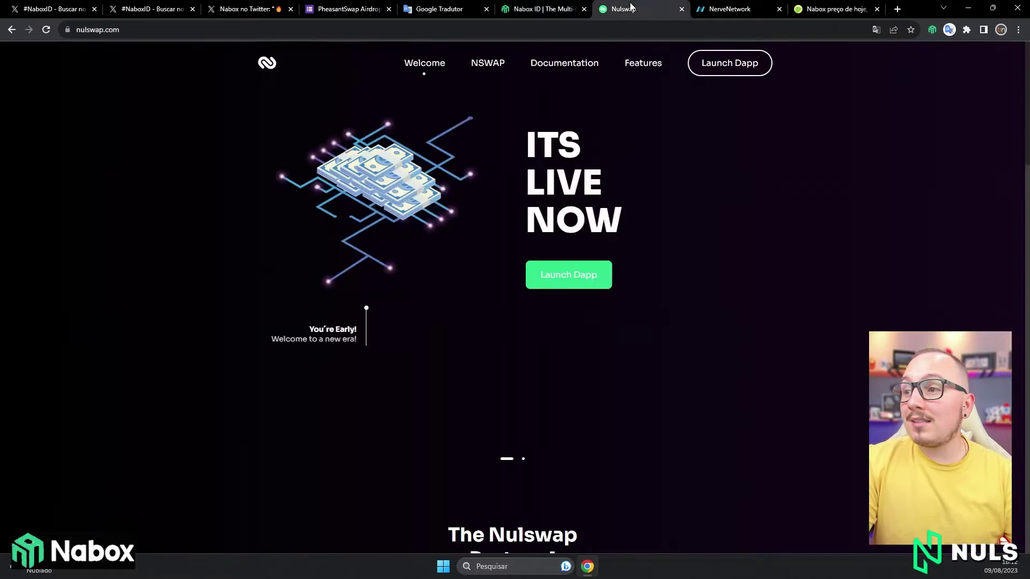
pyautogui.click(931, 30)
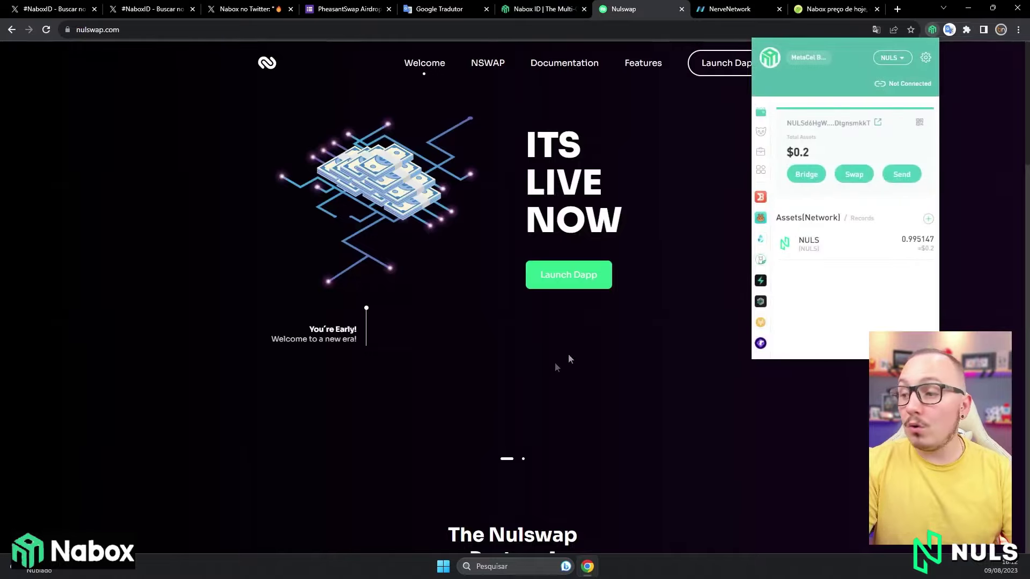
pyautogui.click(568, 274)
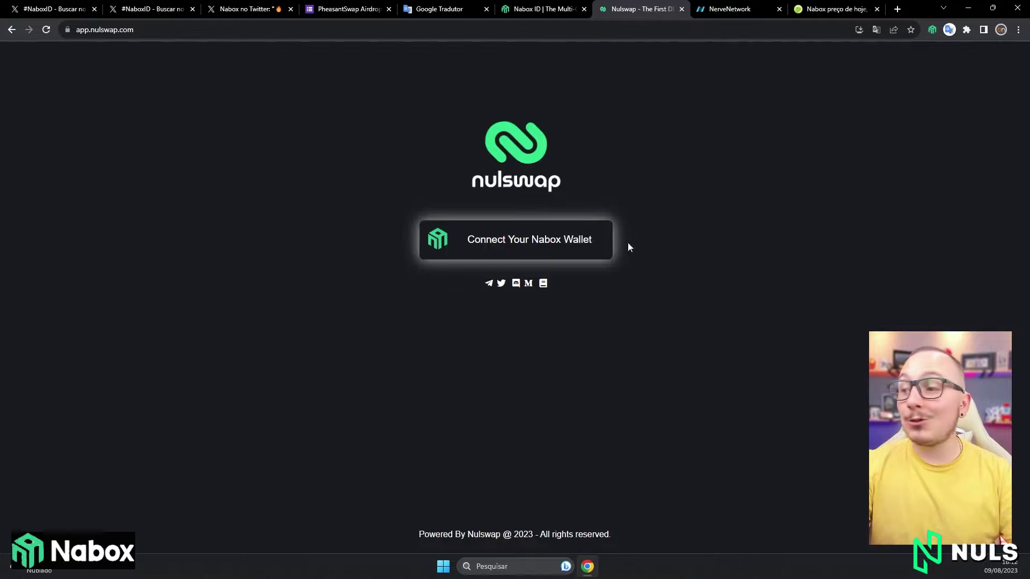
pyautogui.click(566, 244)
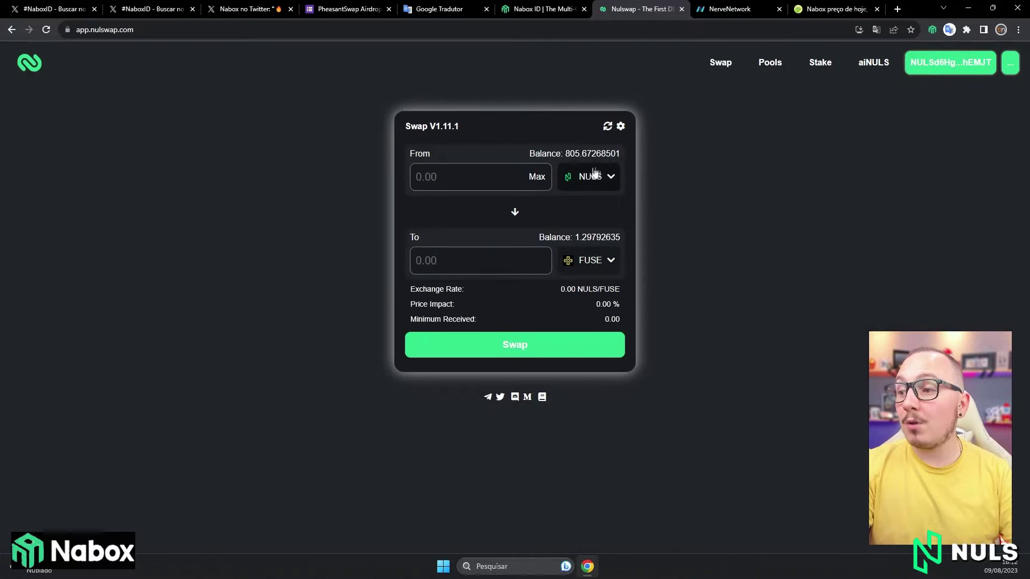
pyautogui.click(590, 261)
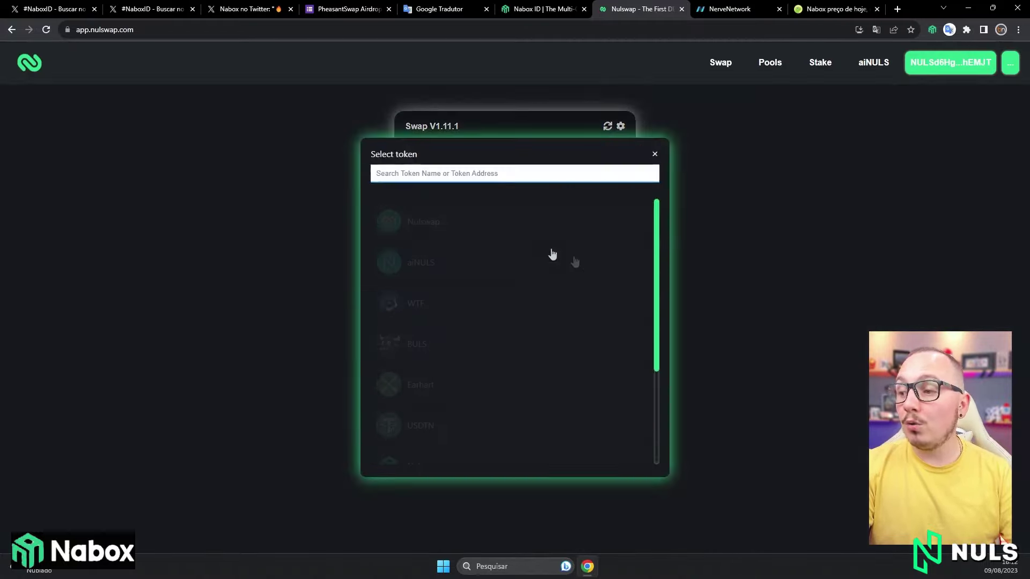
pyautogui.write('nabo')
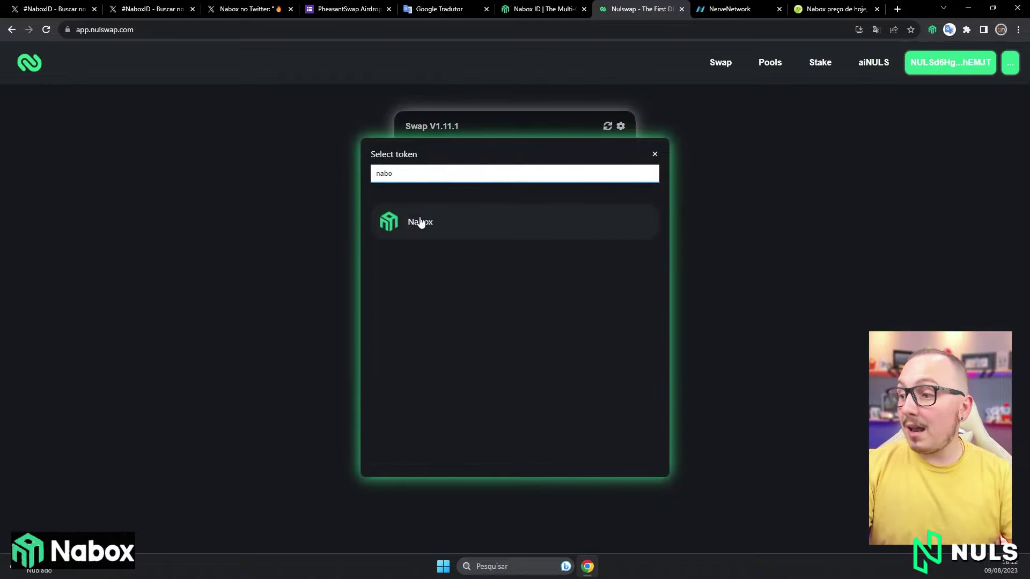
# Pick Nabox as the receive token and enter 3100000, quoting 70,69142926 NULS.
pyautogui.click(420, 222)
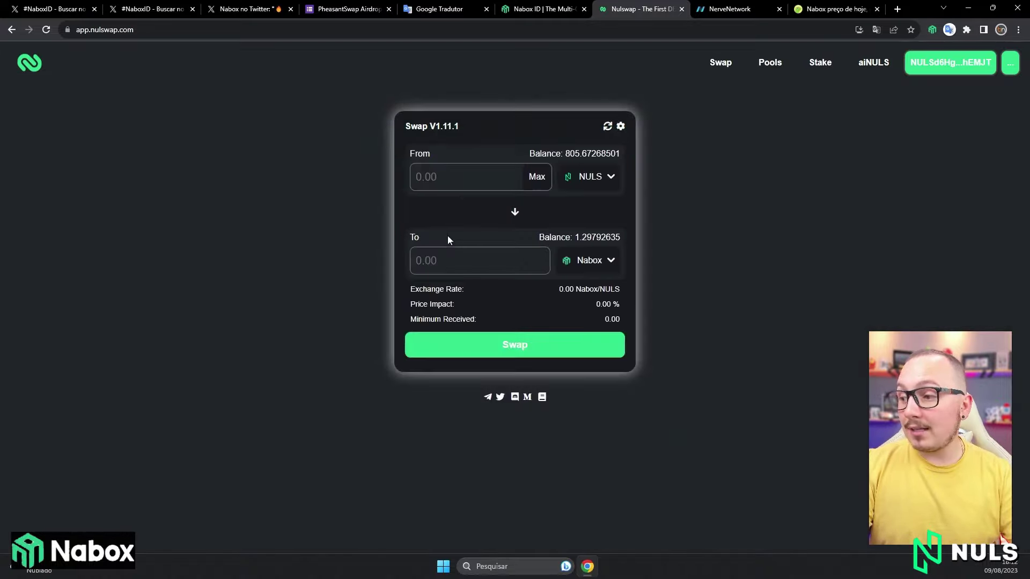
pyautogui.click(429, 263)
pyautogui.write('300000')
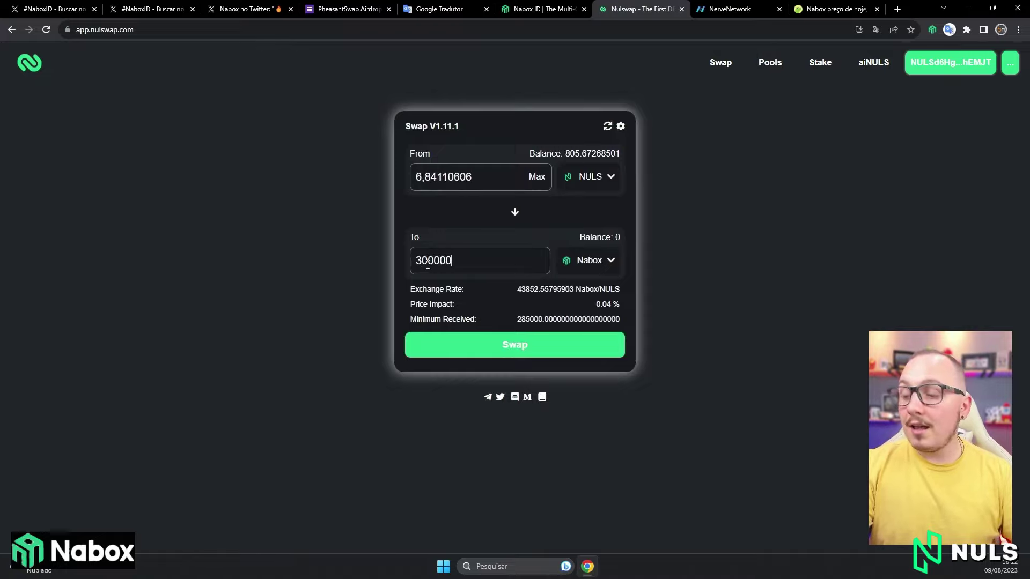
pyautogui.press('BackSpace')
pyautogui.press('BackSpace')
pyautogui.press('BackSpace')
pyautogui.press('BackSpace')
pyautogui.press('BackSpace')
pyautogui.write('10')
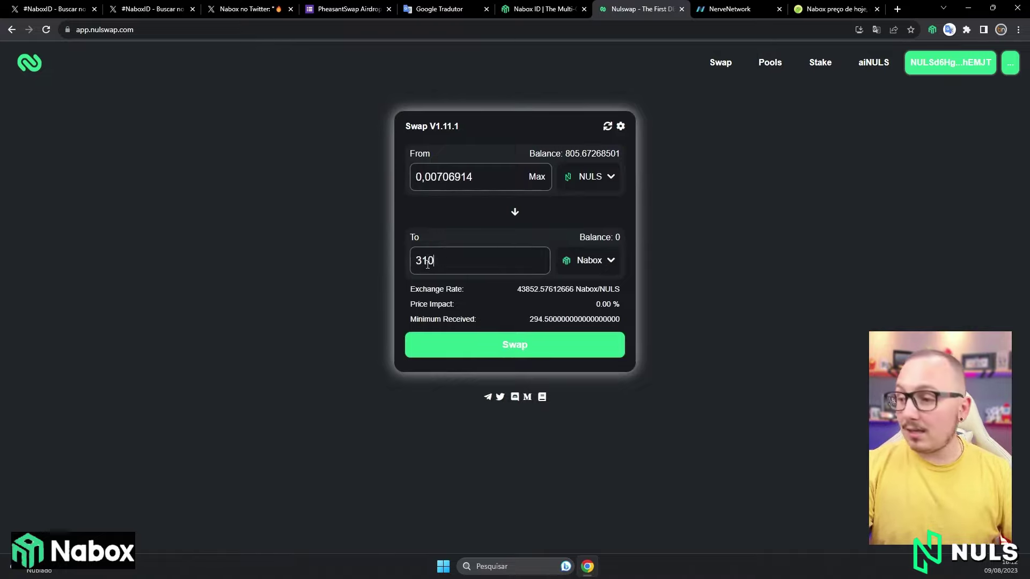
pyautogui.write('0000')
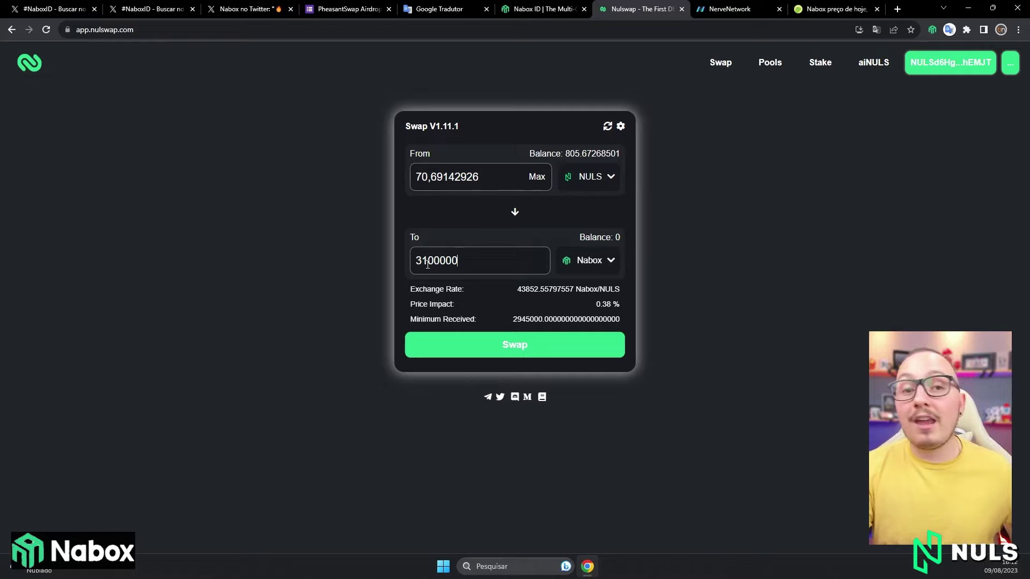
pyautogui.doubleClick(424, 261)
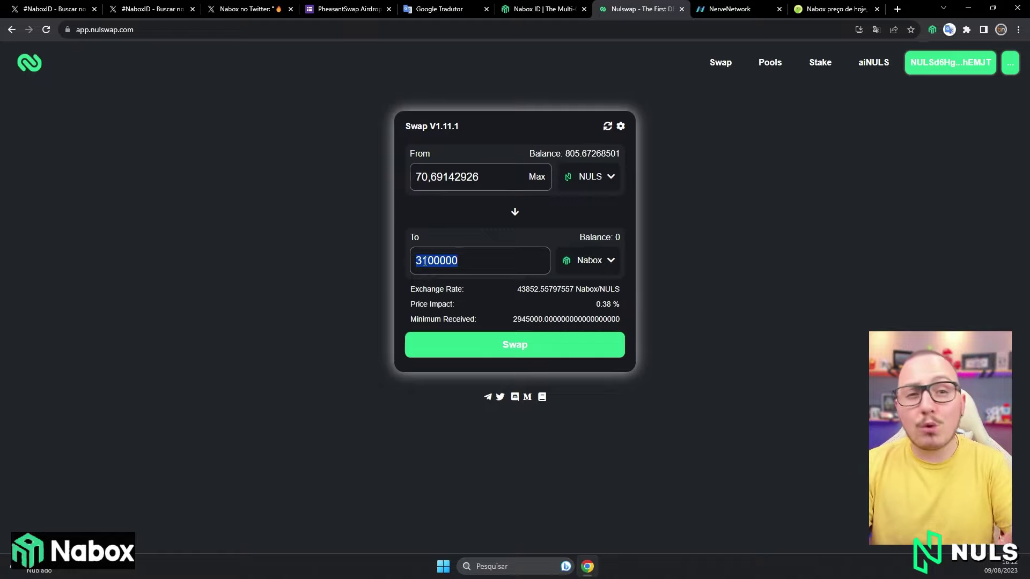
pyautogui.click(588, 215)
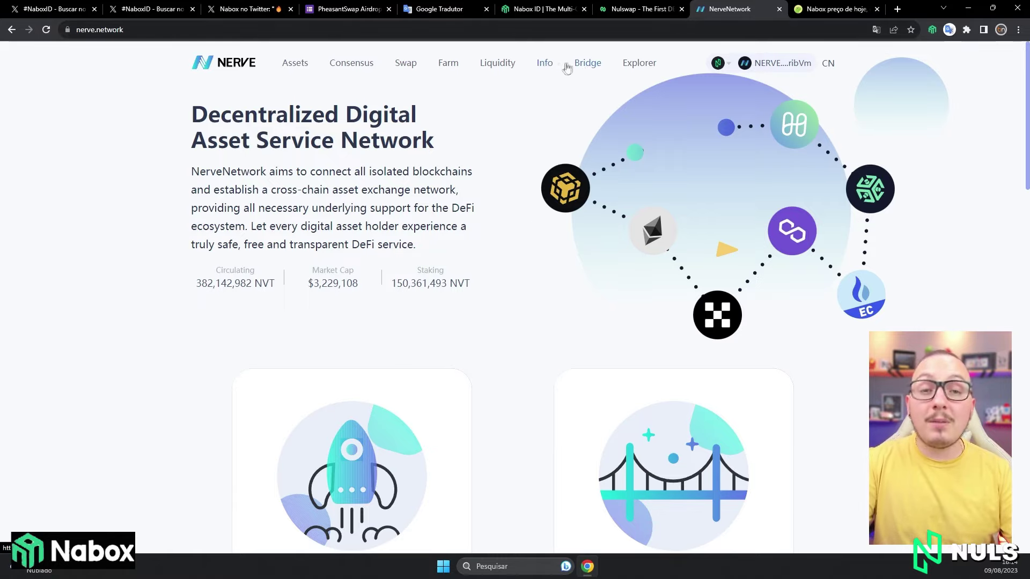
# Open the Nerve cross-chain bridge and set the destination chain to ENULS.
pyautogui.click(588, 65)
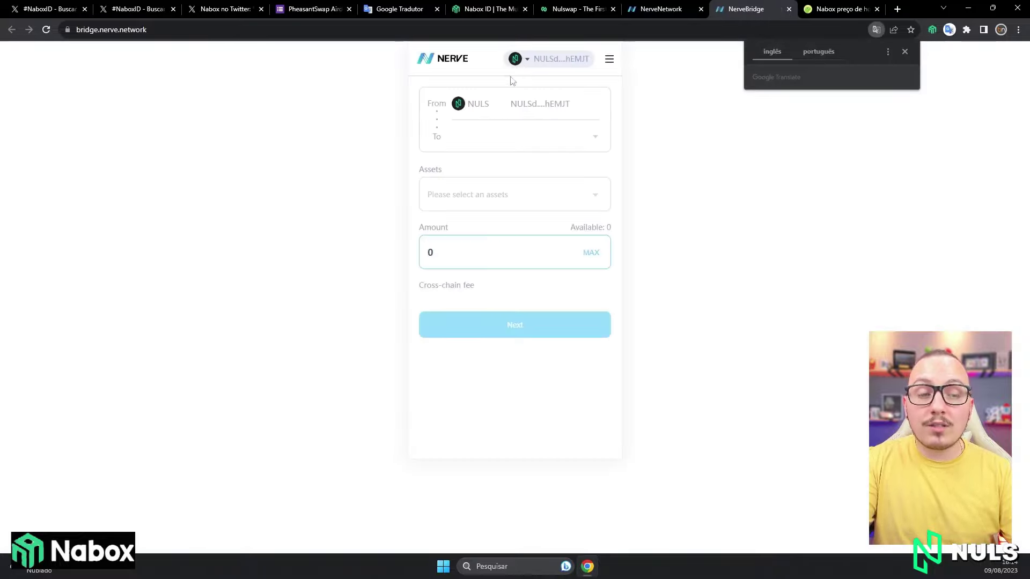
pyautogui.click(933, 30)
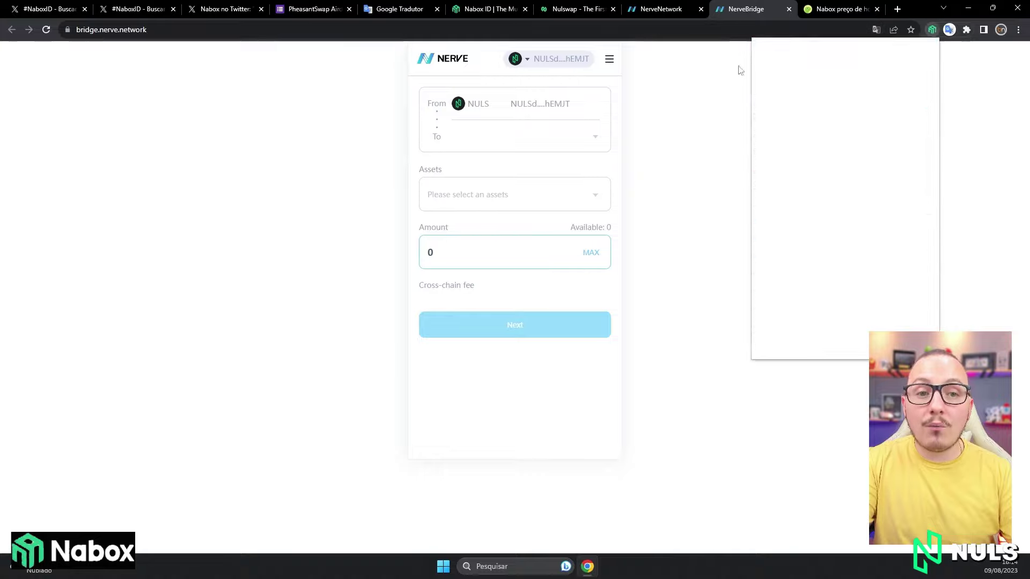
pyautogui.click(713, 134)
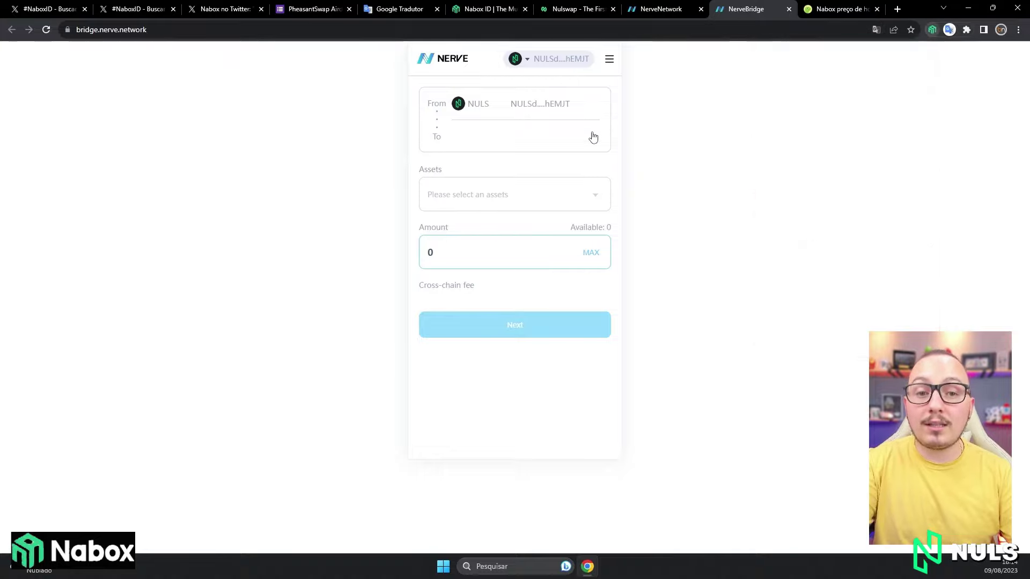
pyautogui.click(565, 141)
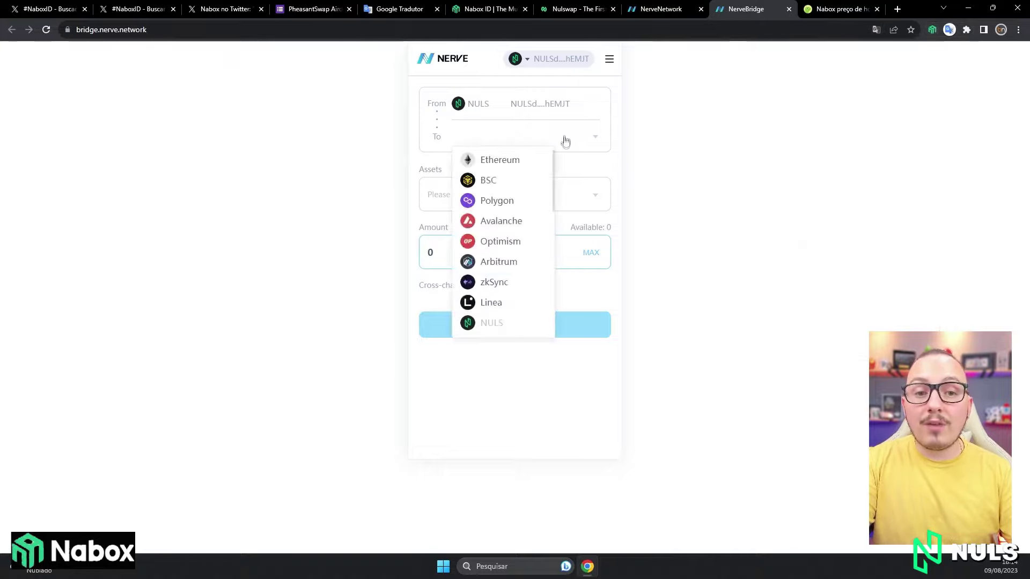
pyautogui.scroll(-1, 499, 299)
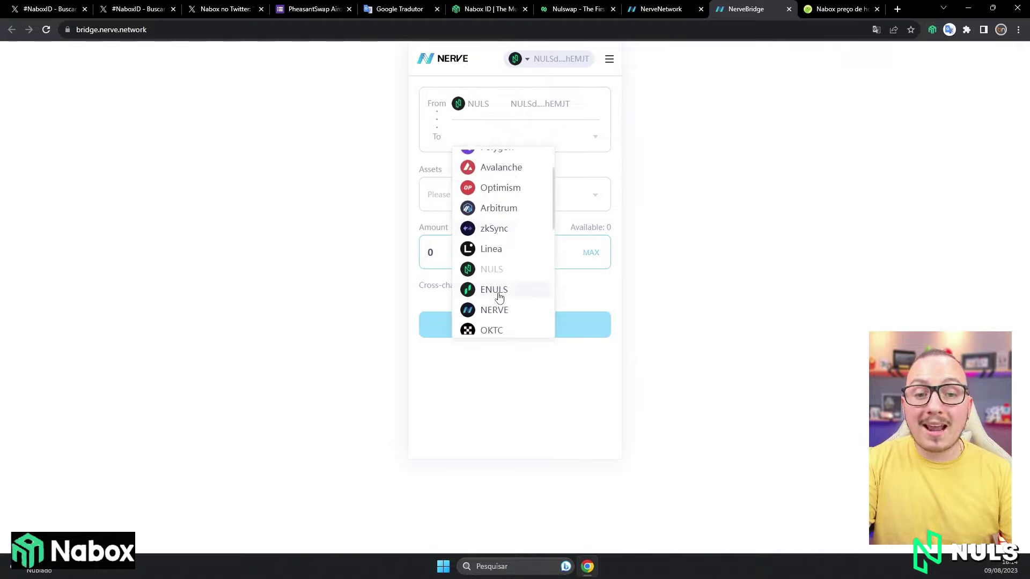
pyautogui.click(496, 290)
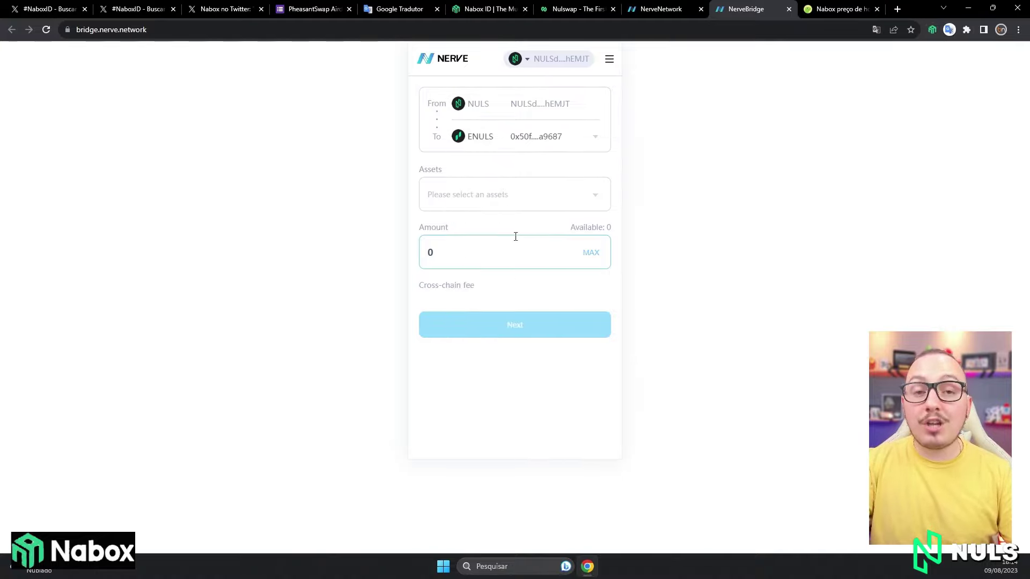
# Pick NULS as the bridged asset with amount 2, then return to the Nabox ID page.
pyautogui.click(547, 202)
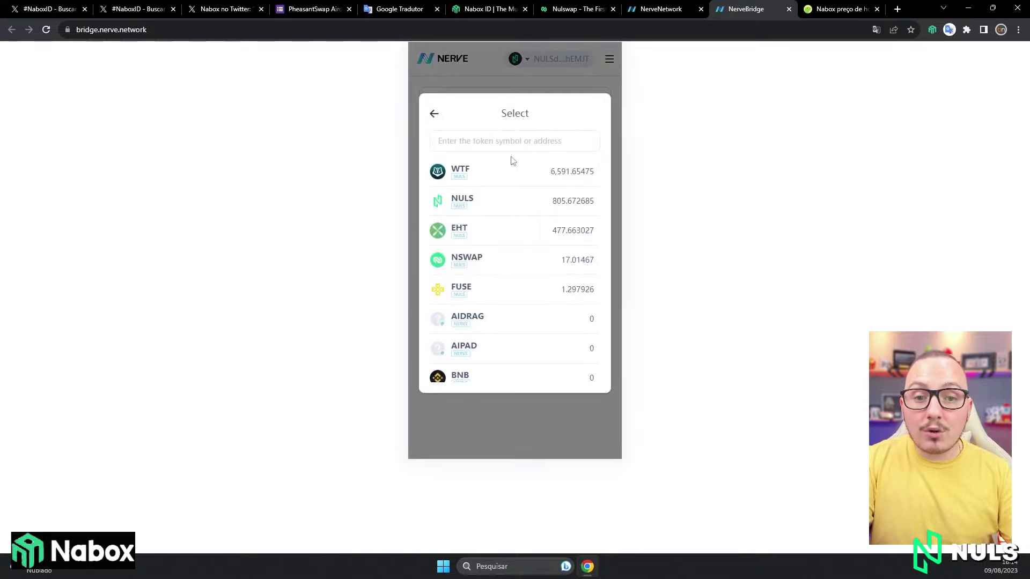
pyautogui.click(501, 144)
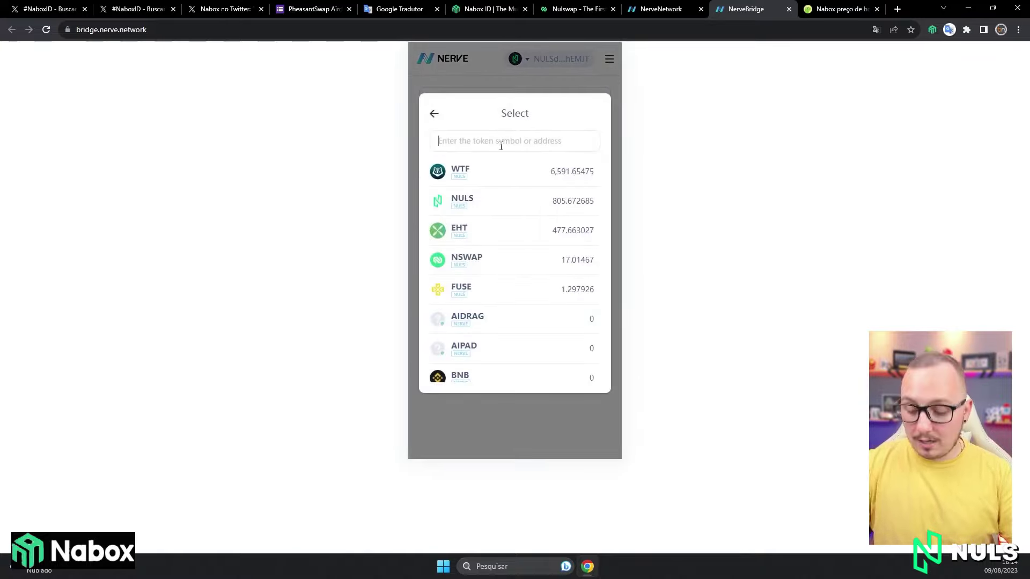
pyautogui.write('nab')
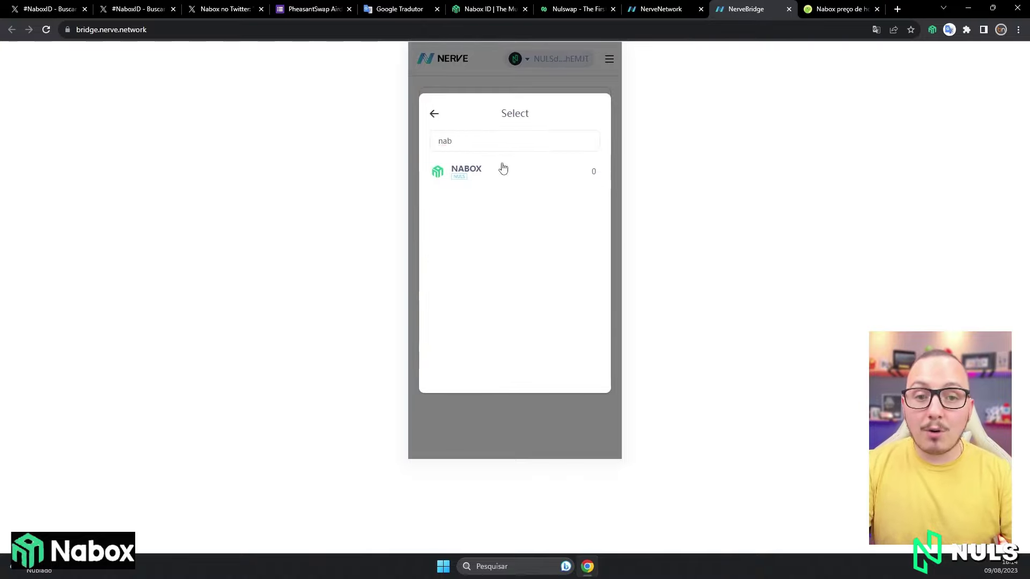
pyautogui.click(500, 169)
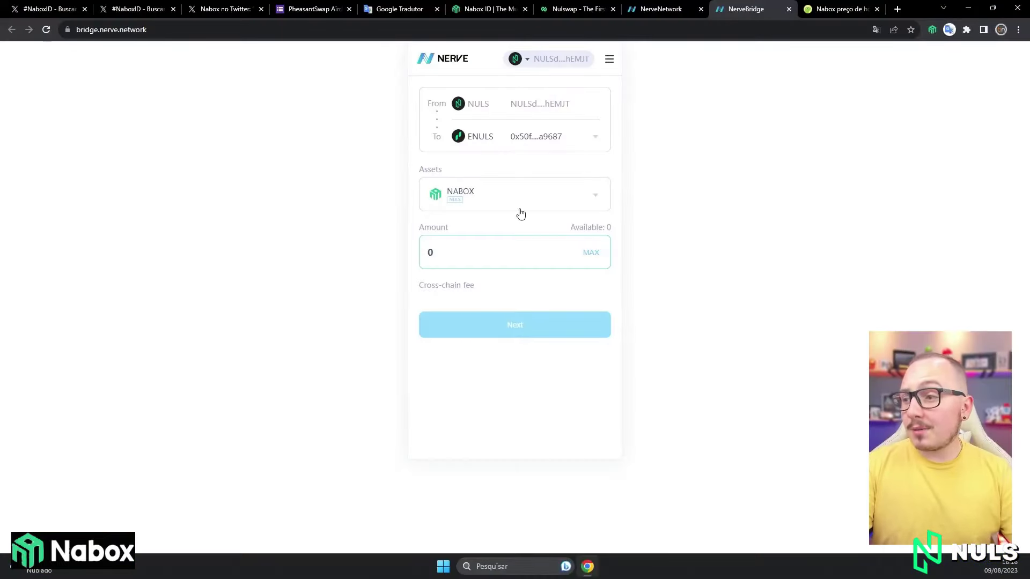
pyautogui.click(520, 214)
pyautogui.click(519, 211)
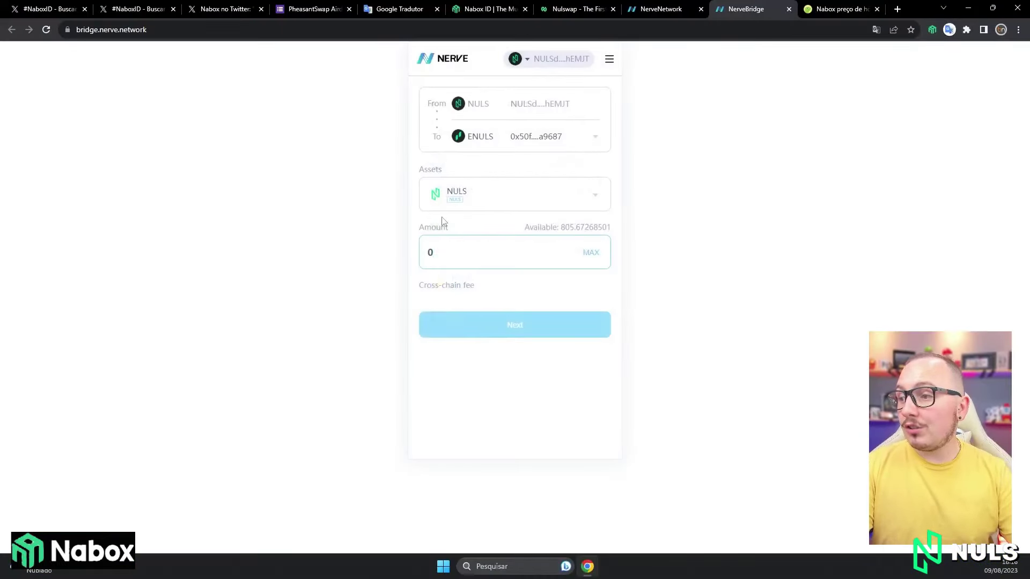
pyautogui.write('2')
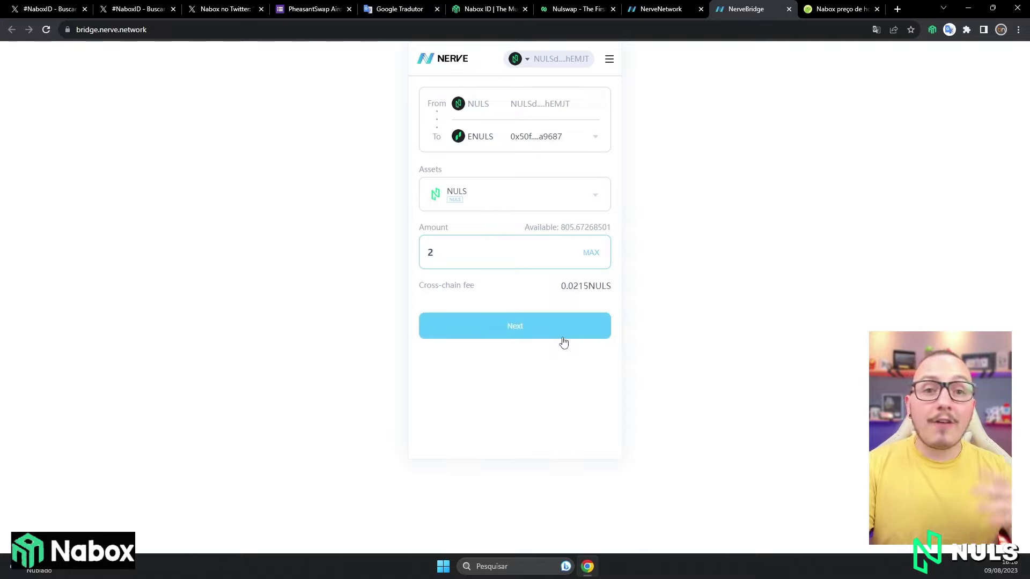
pyautogui.hotkey('ctrl', '6')
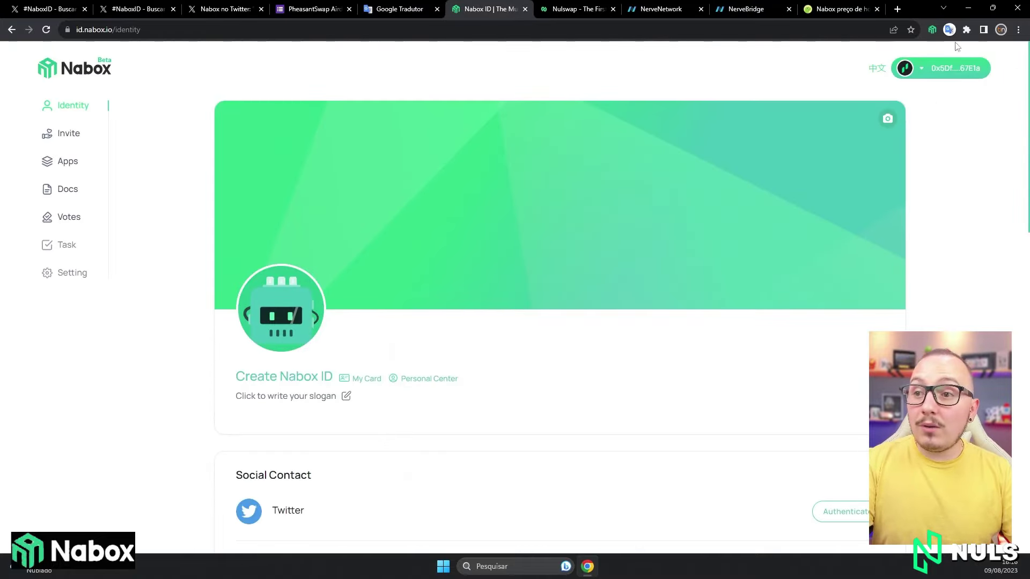
# Switch the Nabox wallet's network to ENULS.
pyautogui.click(932, 31)
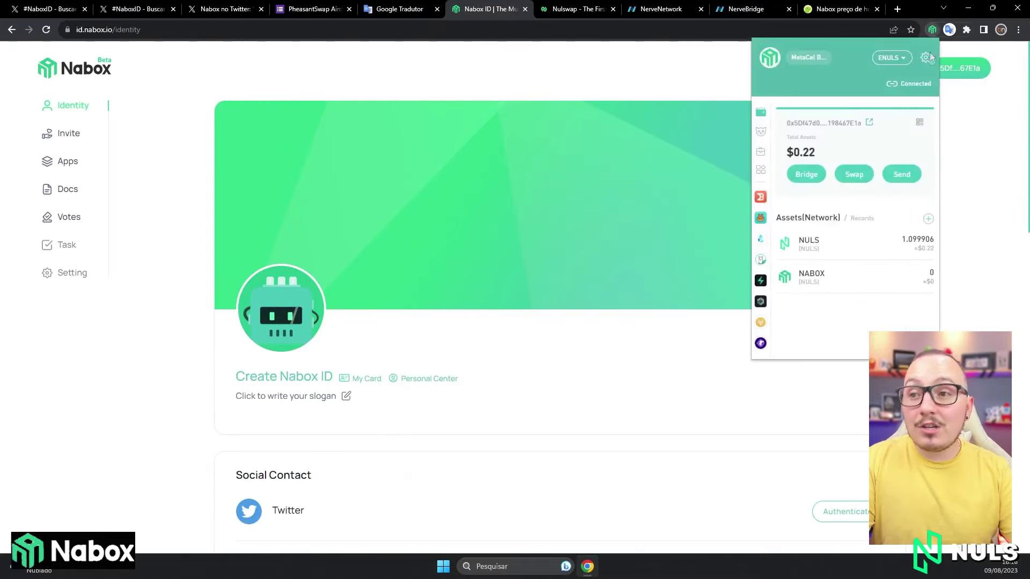
pyautogui.click(892, 59)
pyautogui.scroll(-4, 828, 180)
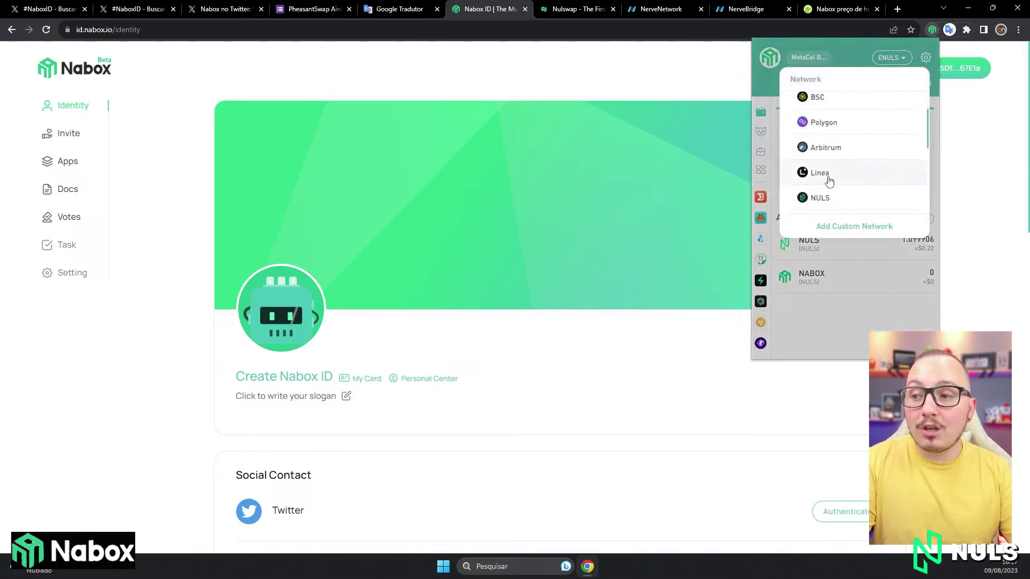
pyautogui.click(832, 177)
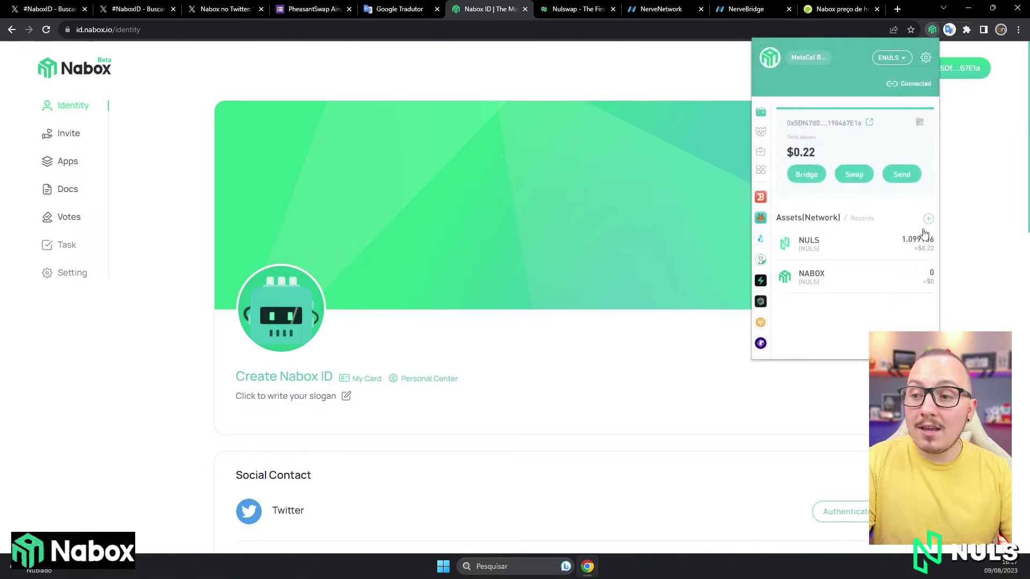
# Add the NABOX token to the wallet's assets after searching 'nab' in token management.
pyautogui.click(929, 219)
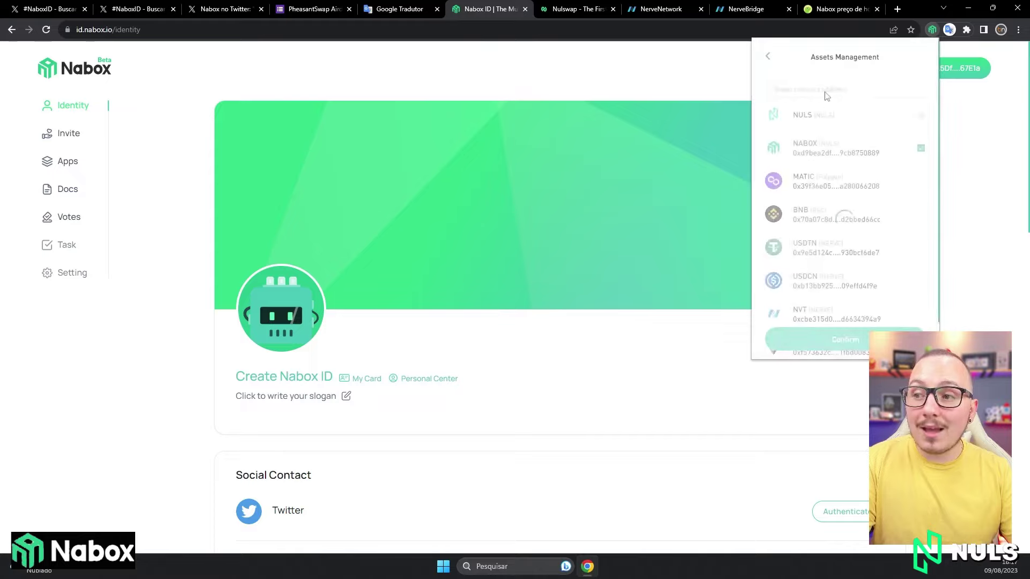
pyautogui.click(825, 86)
pyautogui.write('nab')
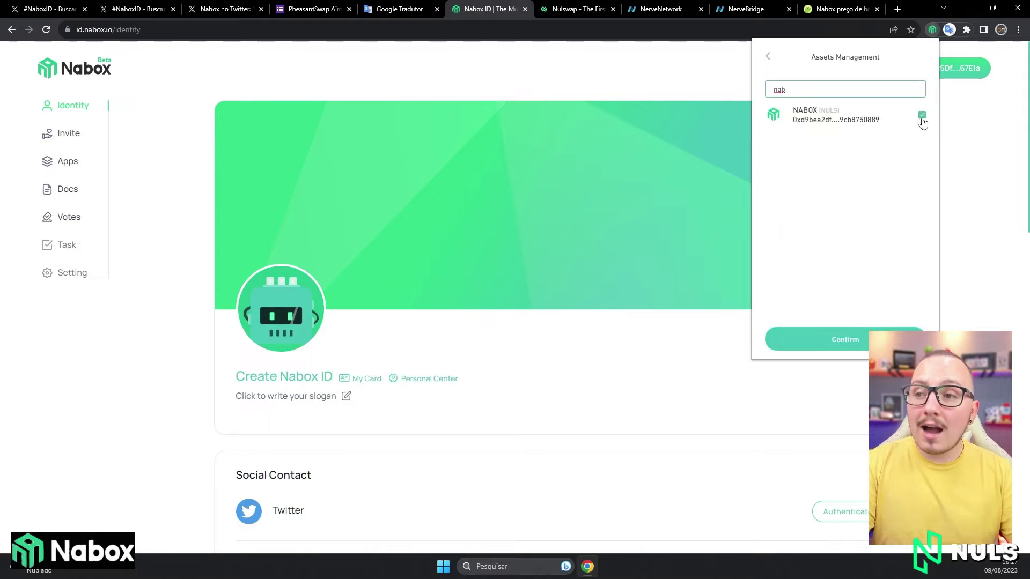
pyautogui.click(865, 340)
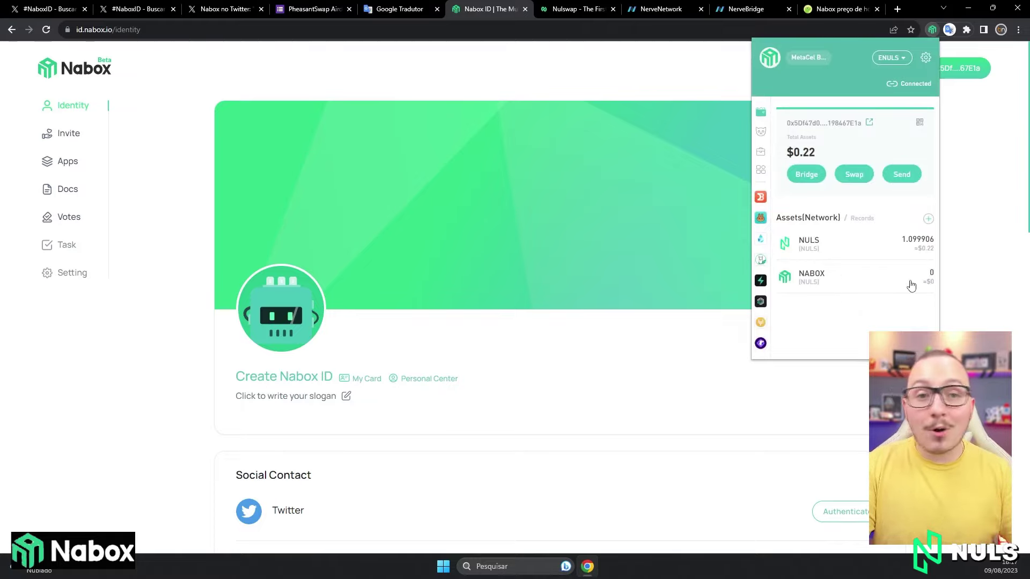
pyautogui.click(718, 361)
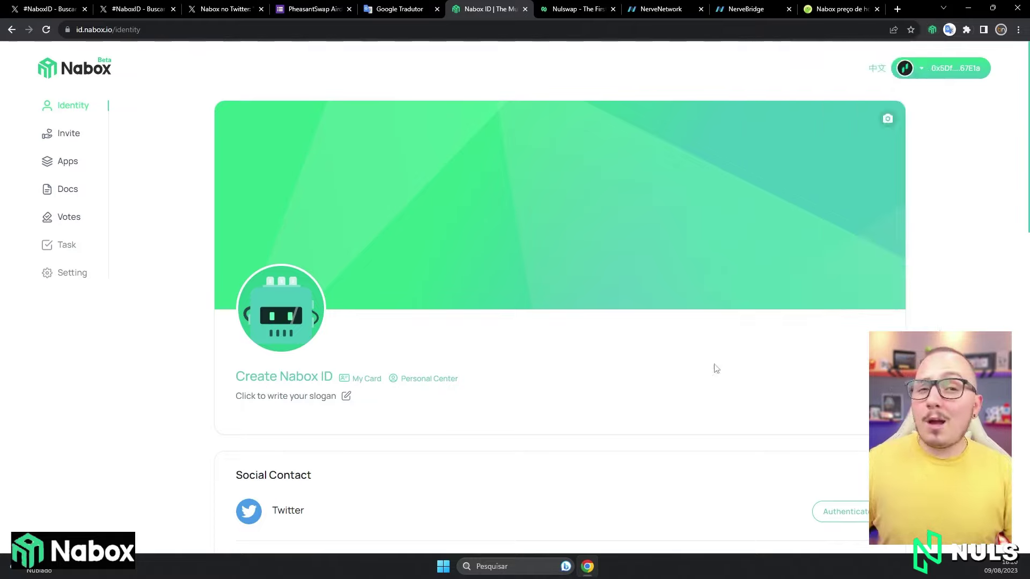
# Create a Nabox ID with the inviter's ID and the chosen ID name, confirming the 3,000,000 NABOX fee.
pyautogui.click(294, 378)
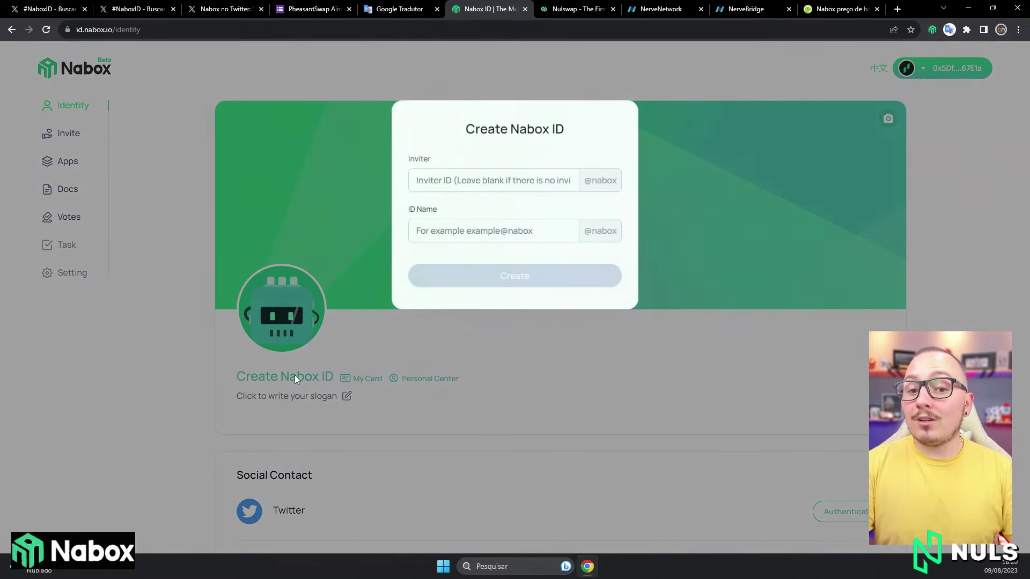
pyautogui.click(495, 184)
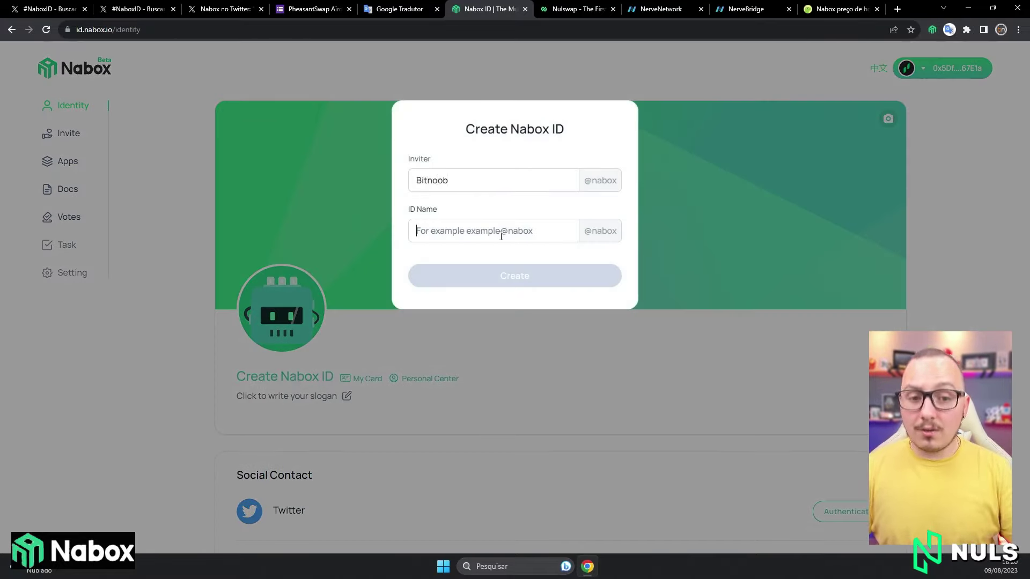
pyautogui.click(501, 236)
pyautogui.write('Vinicius')
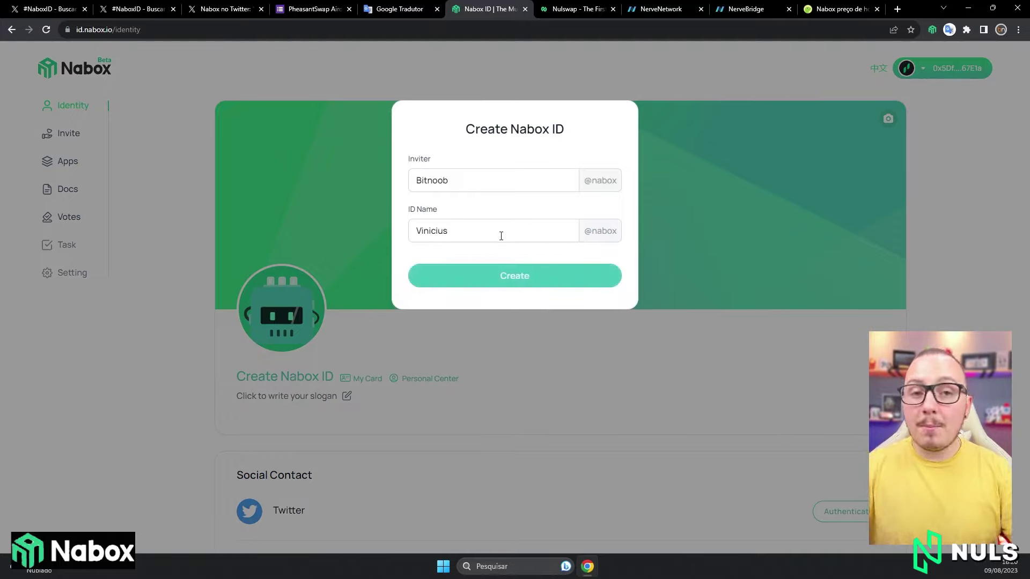
pyautogui.click(496, 282)
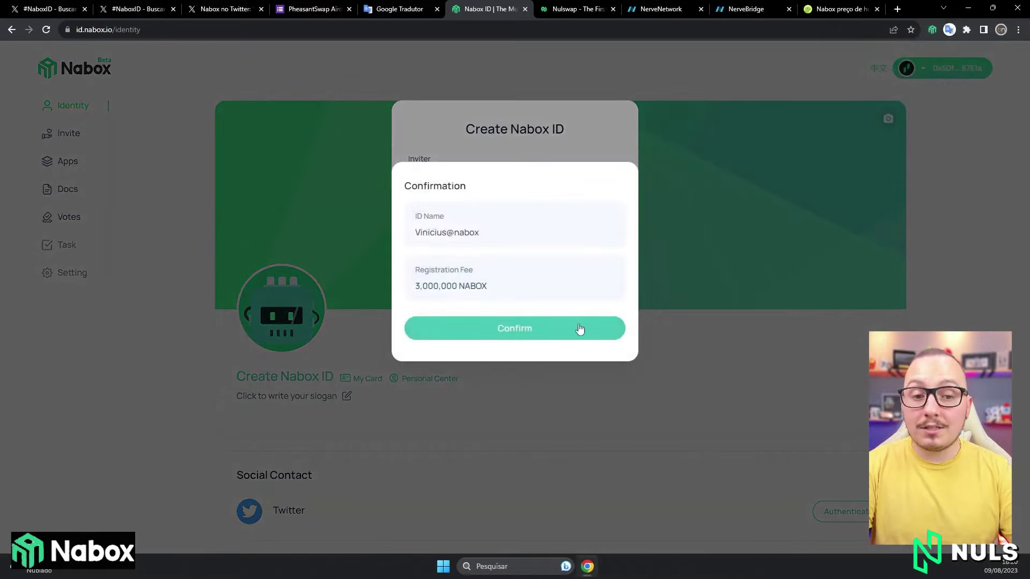
pyautogui.click(579, 328)
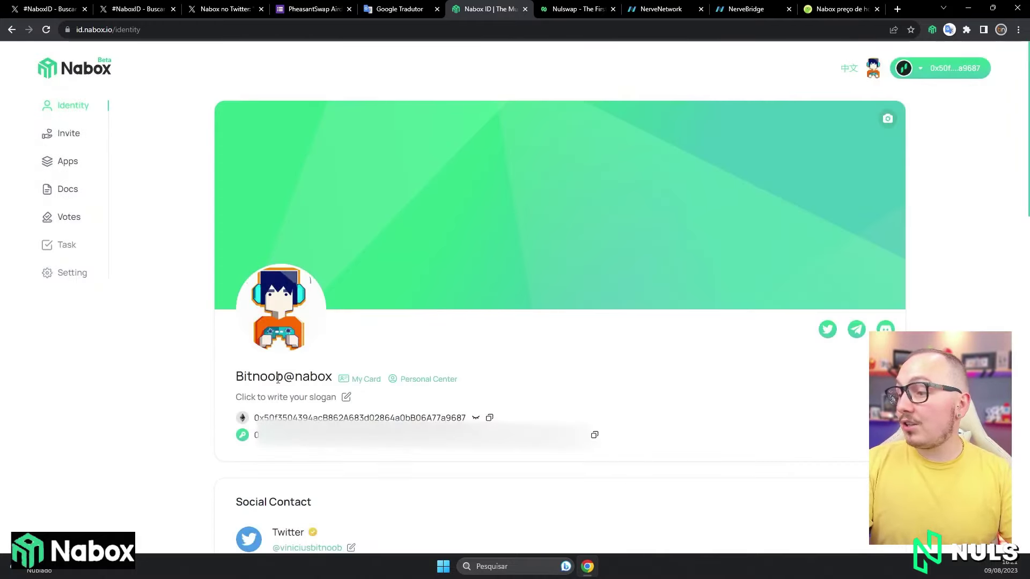
pyautogui.doubleClick(277, 379)
pyautogui.click(345, 357)
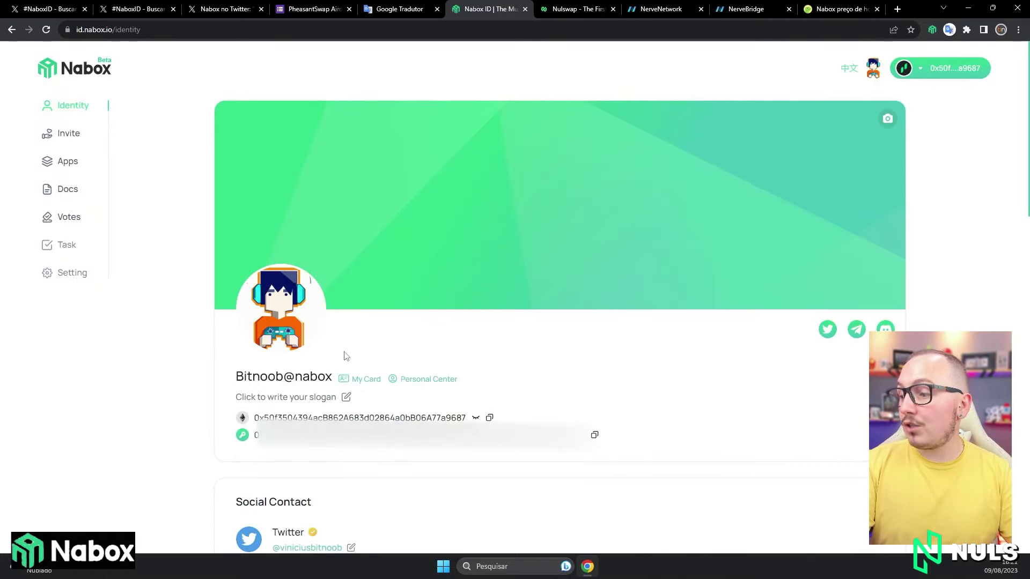
pyautogui.doubleClick(279, 417)
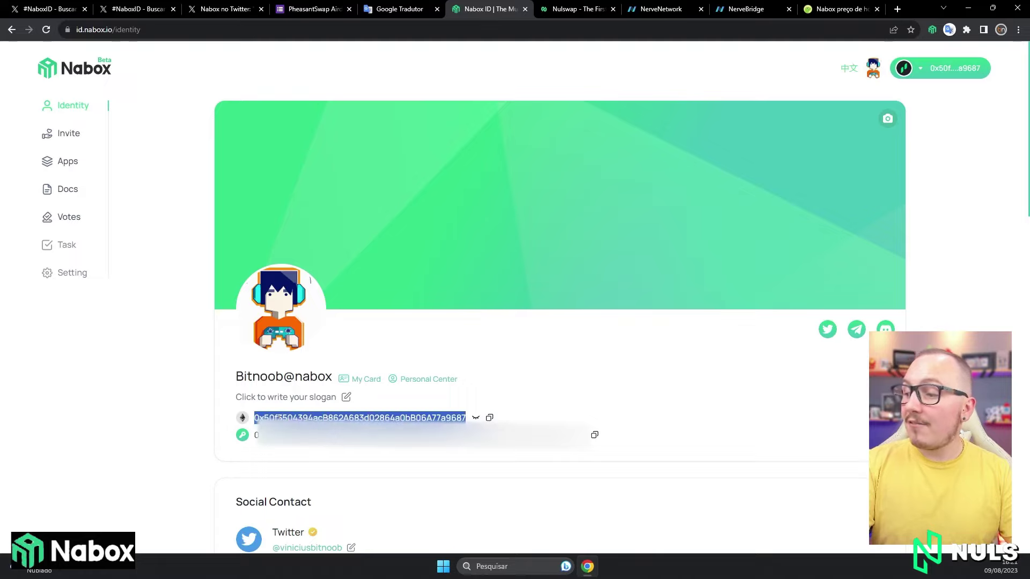
pyautogui.click(601, 403)
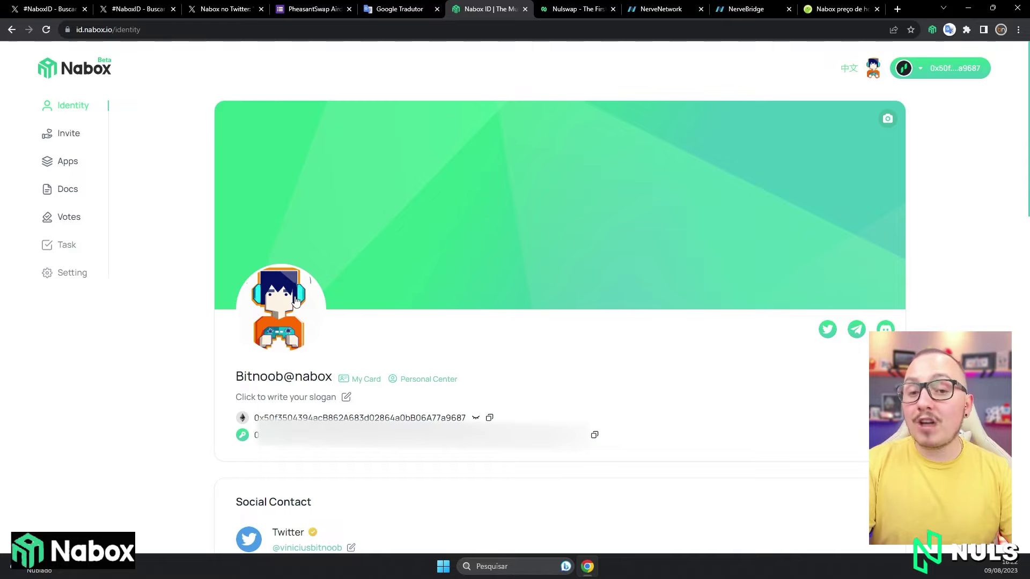
pyautogui.click(295, 301)
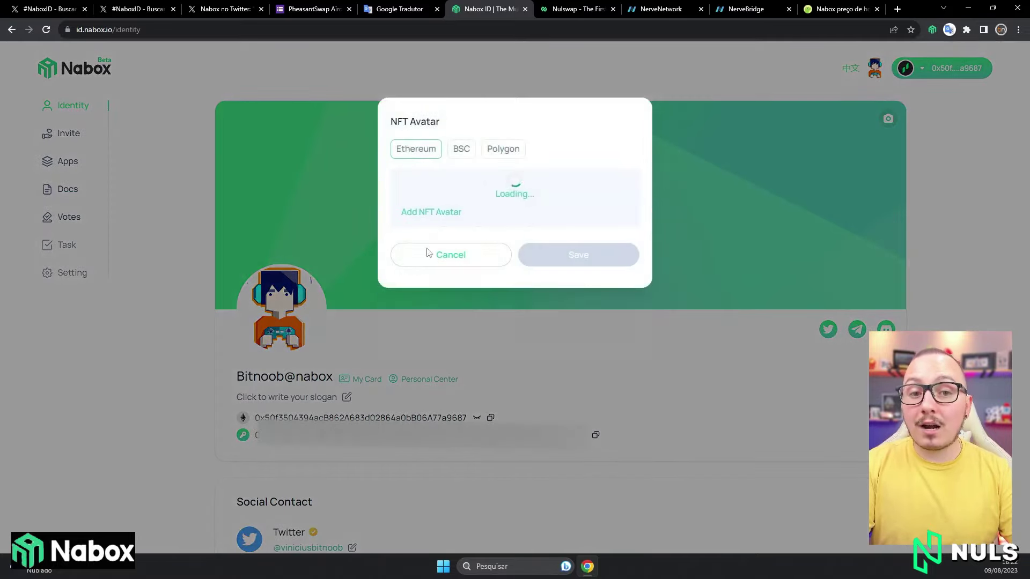
pyautogui.click(461, 152)
pyautogui.click(502, 151)
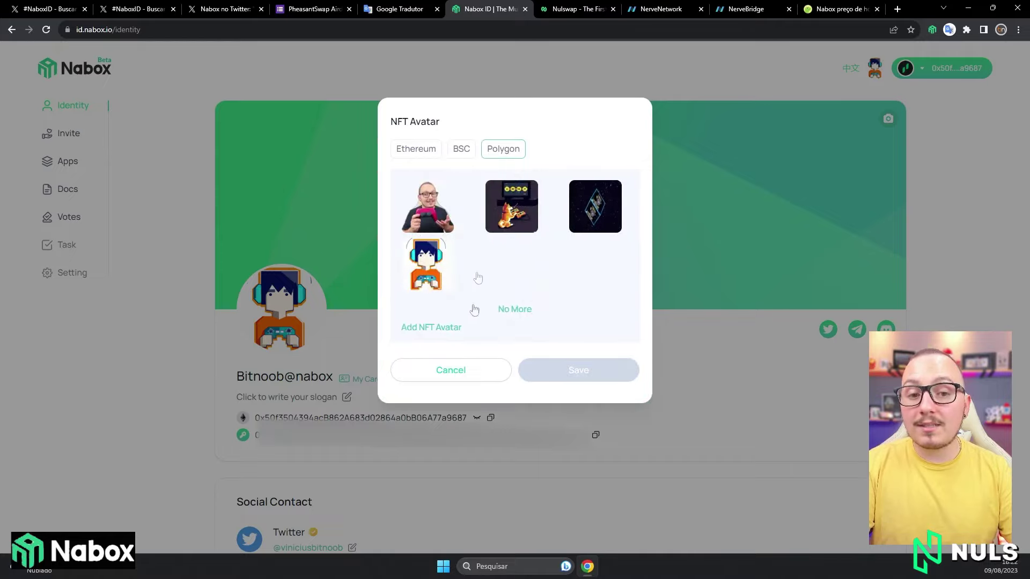
pyautogui.click(467, 367)
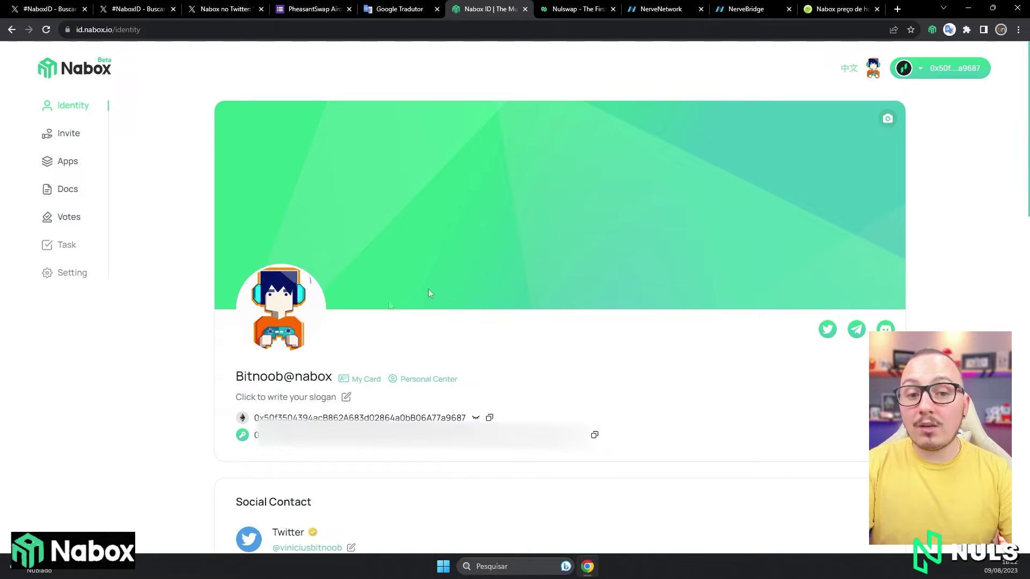
pyautogui.click(354, 379)
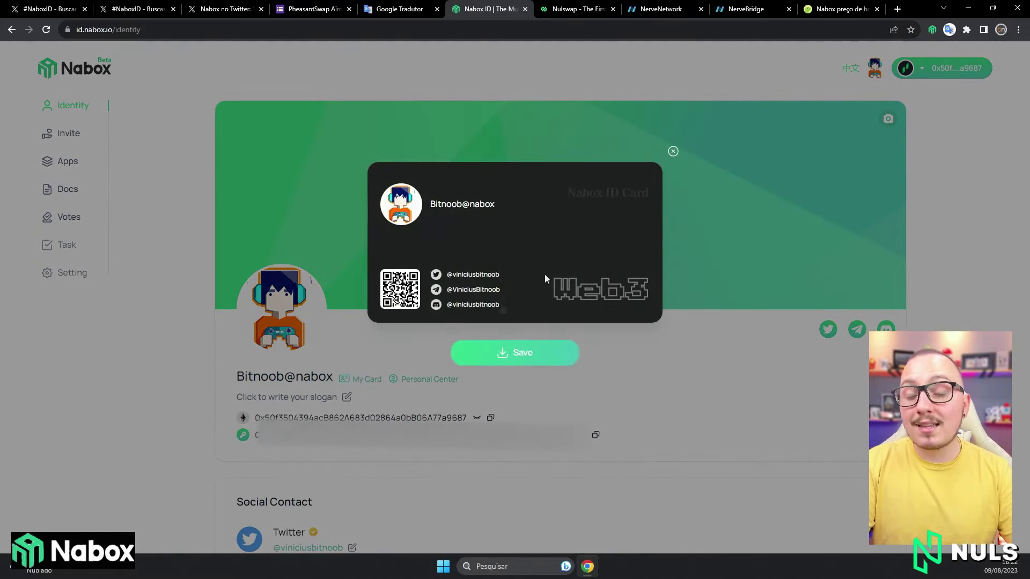
pyautogui.click(672, 152)
pyautogui.scroll(-3, 691, 295)
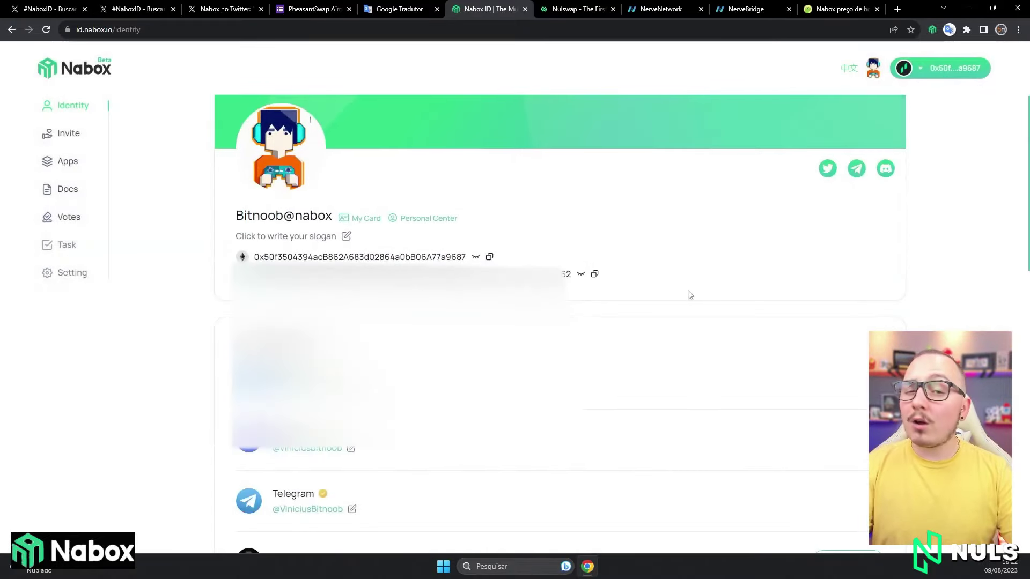
pyautogui.scroll(-3, 689, 295)
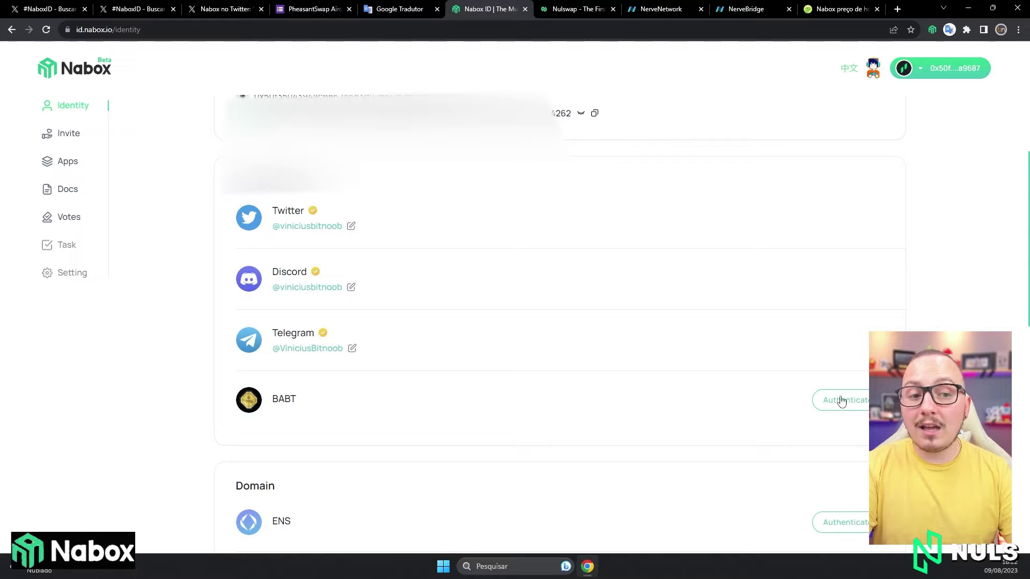
pyautogui.scroll(-2, 813, 352)
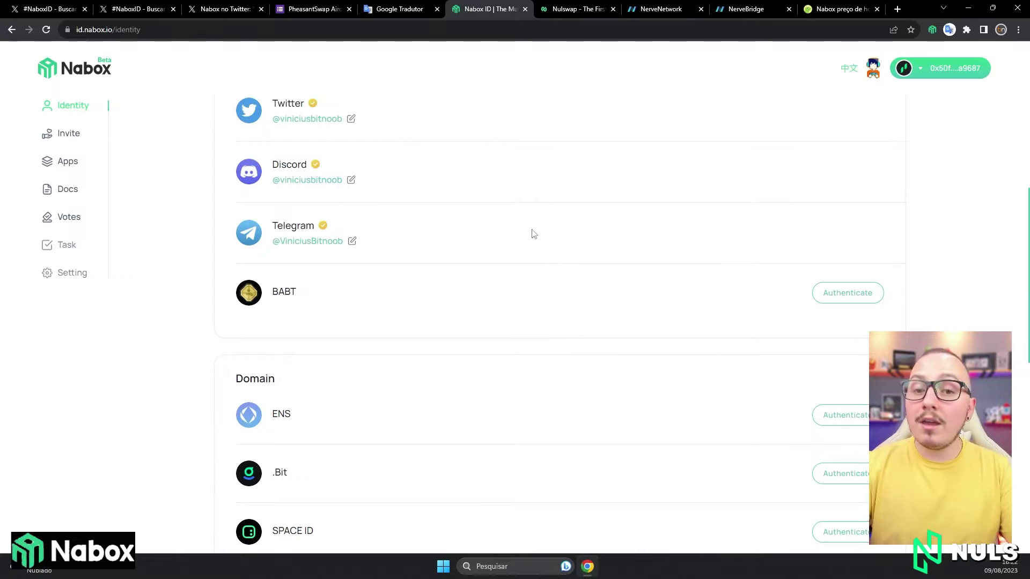
pyautogui.scroll(1, 533, 234)
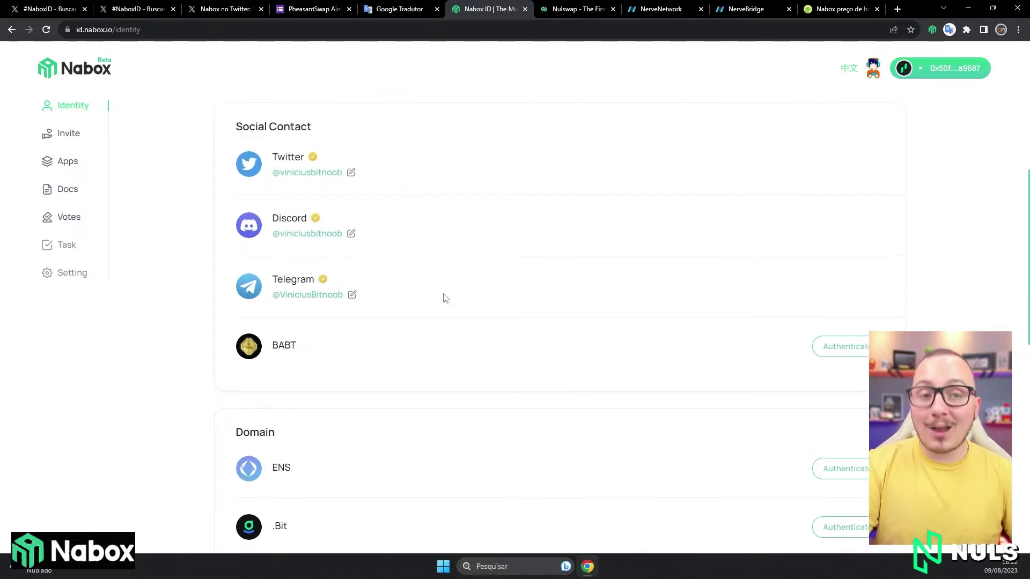
pyautogui.scroll(7, 445, 298)
pyautogui.click(428, 380)
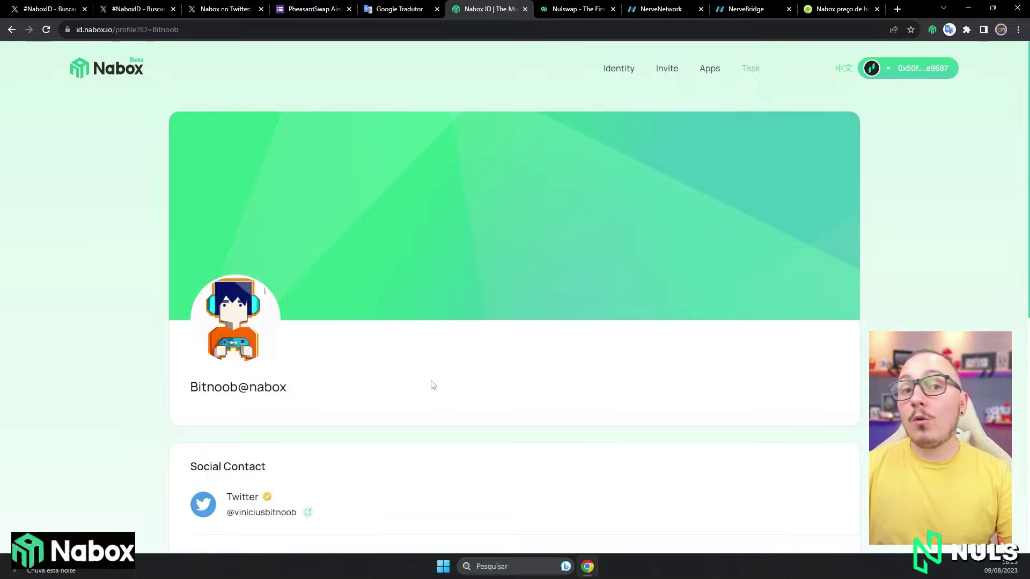
# Scroll the public profile to view the verified Twitter, Discord and Telegram contacts and the Youtube Channel link.
pyautogui.scroll(-3, 434, 385)
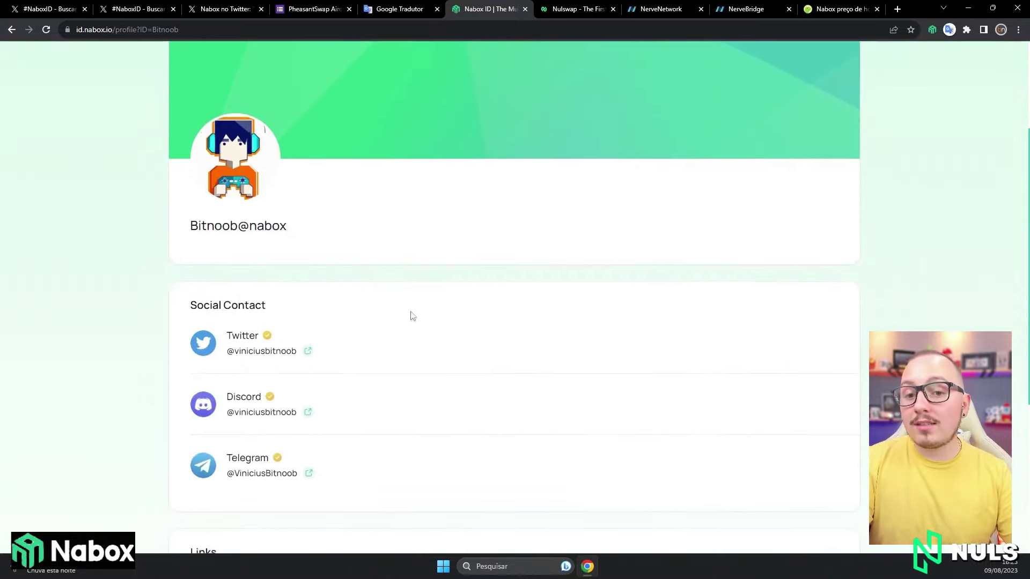
pyautogui.scroll(-2, 344, 290)
pyautogui.scroll(-1, 416, 272)
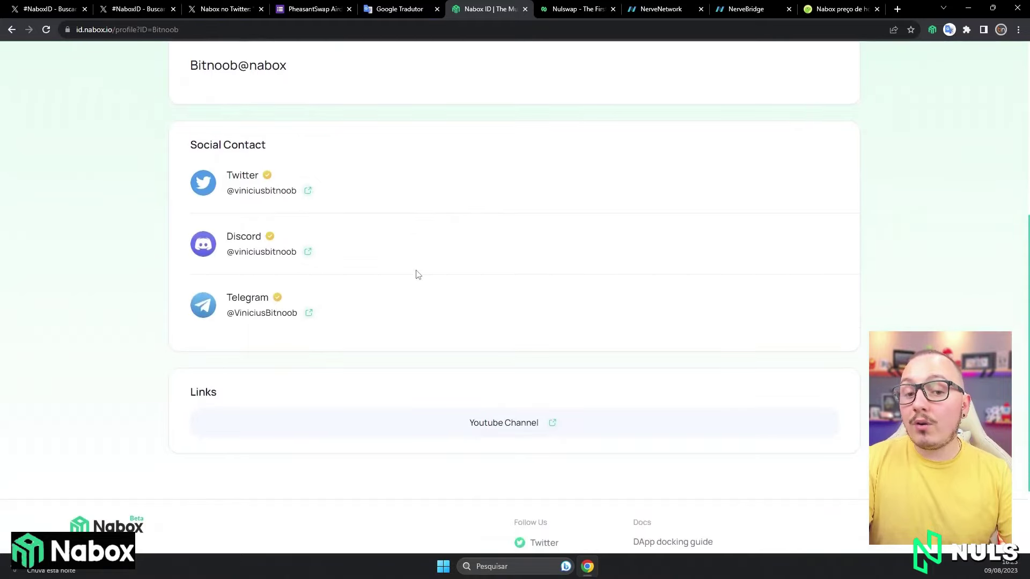